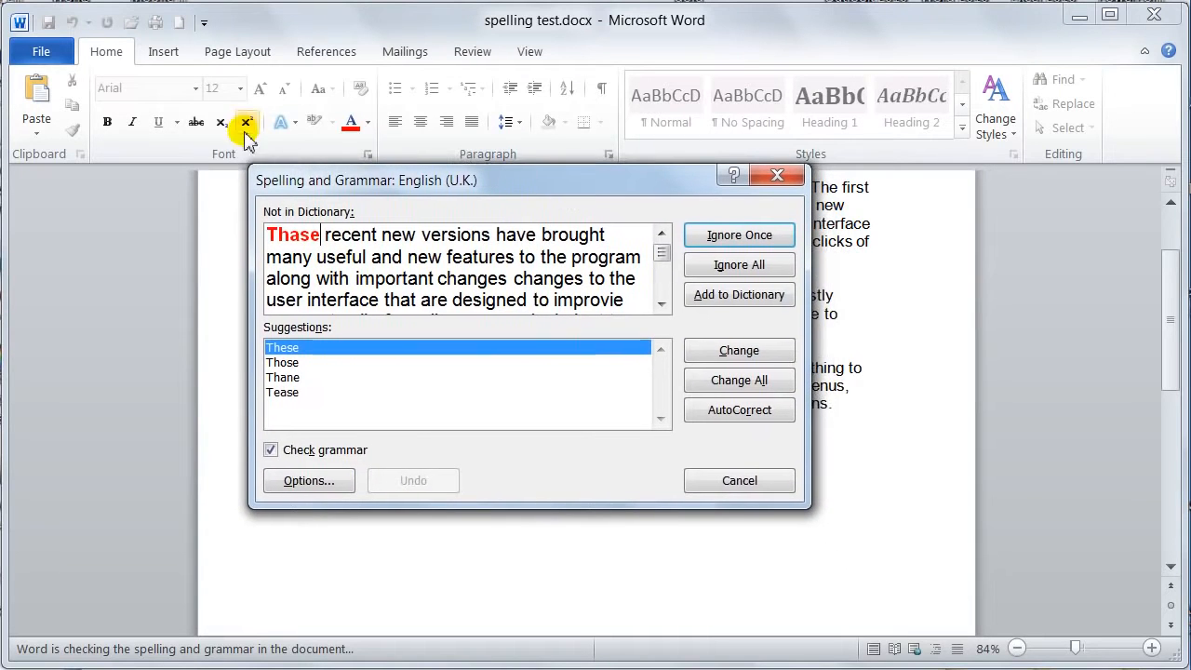
Look over the proofing options available from the running spelling check, and close both the options and the check
left_click(314, 483)
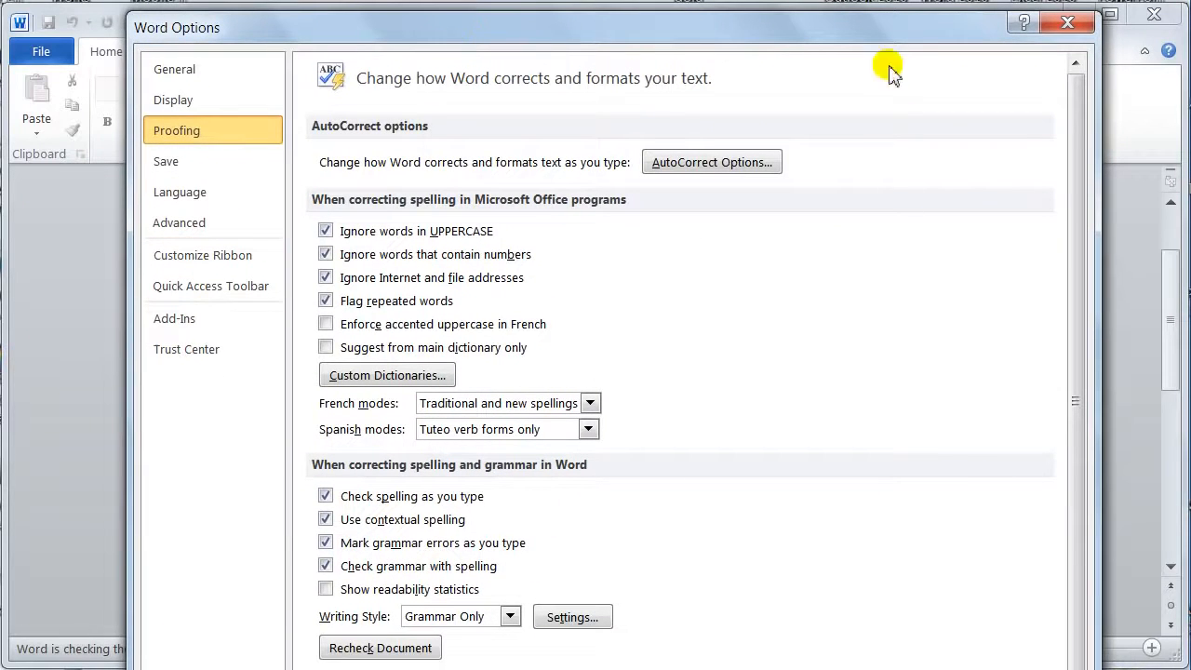
left_click_drag(839, 28, 816, 0)
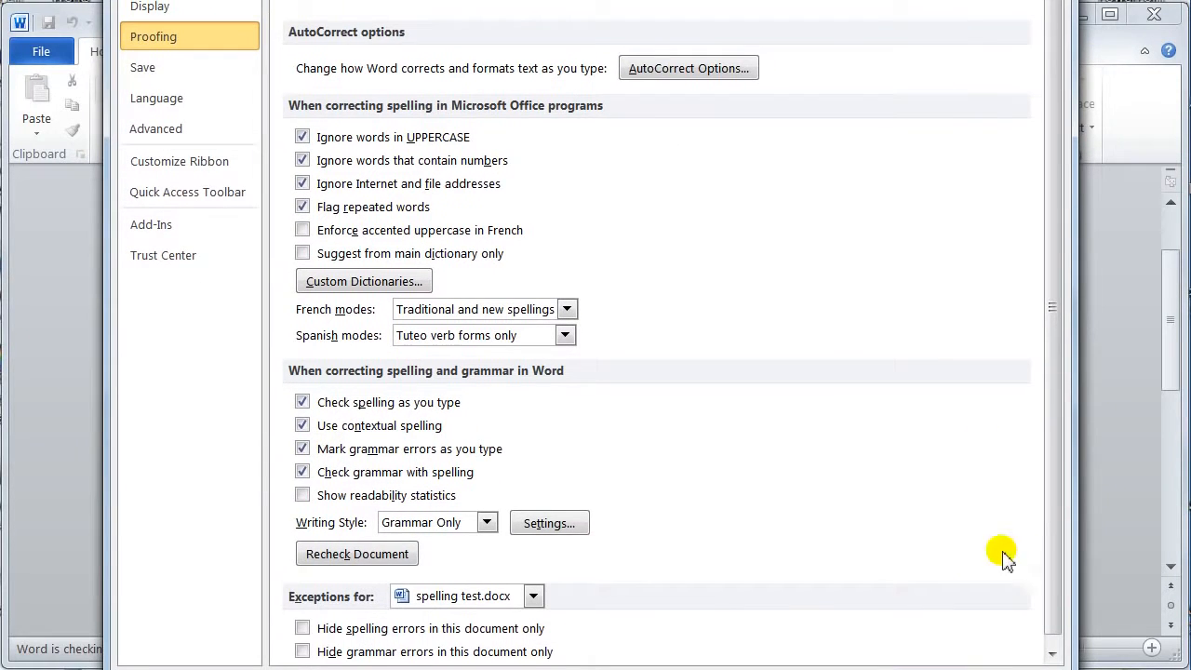
left_click(1010, 669)
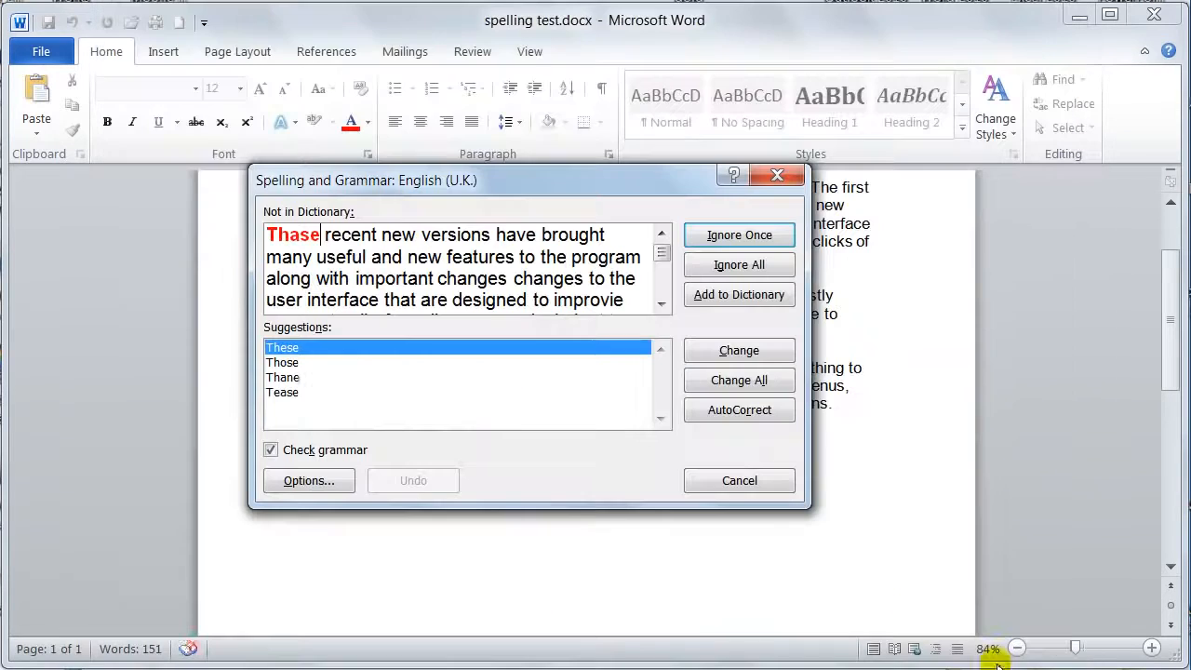
left_click(769, 485)
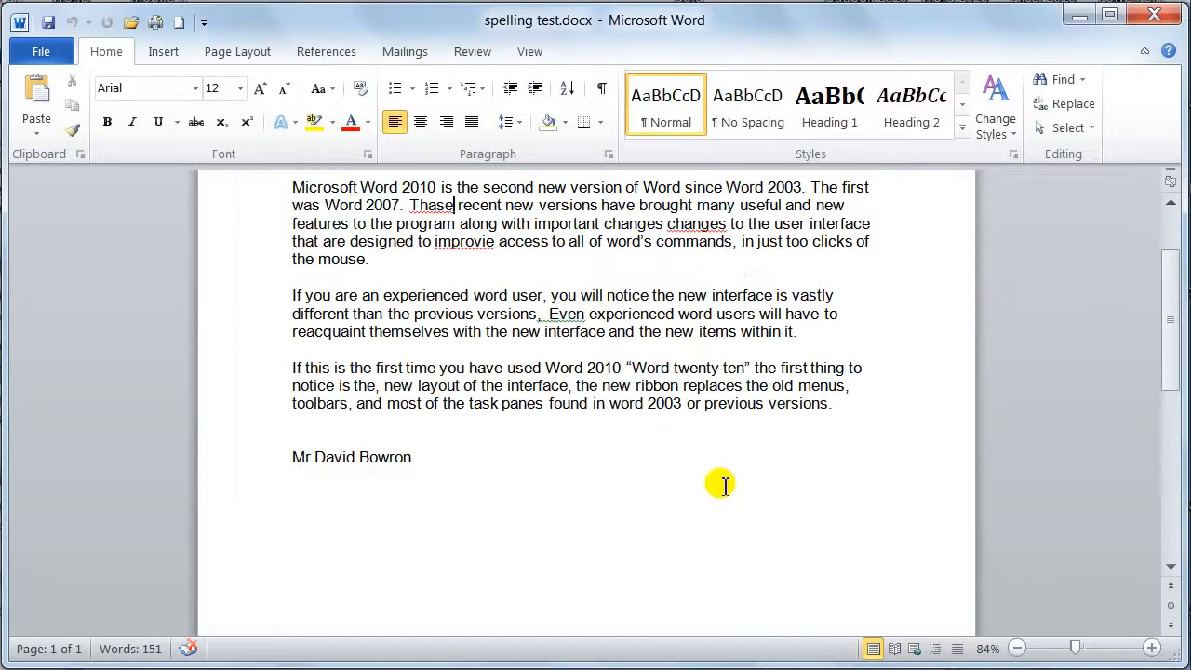
Open the program's proofing options, leaving words in UPPERCASE ignored by the spelling checker
left_click(45, 58)
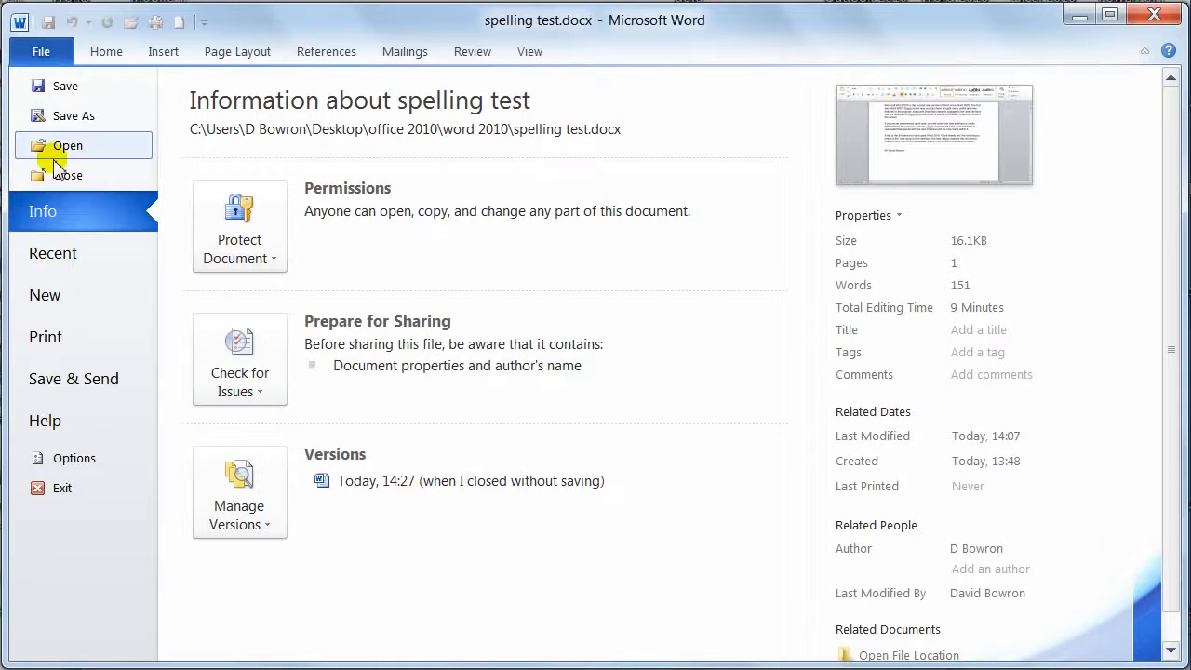
left_click(74, 460)
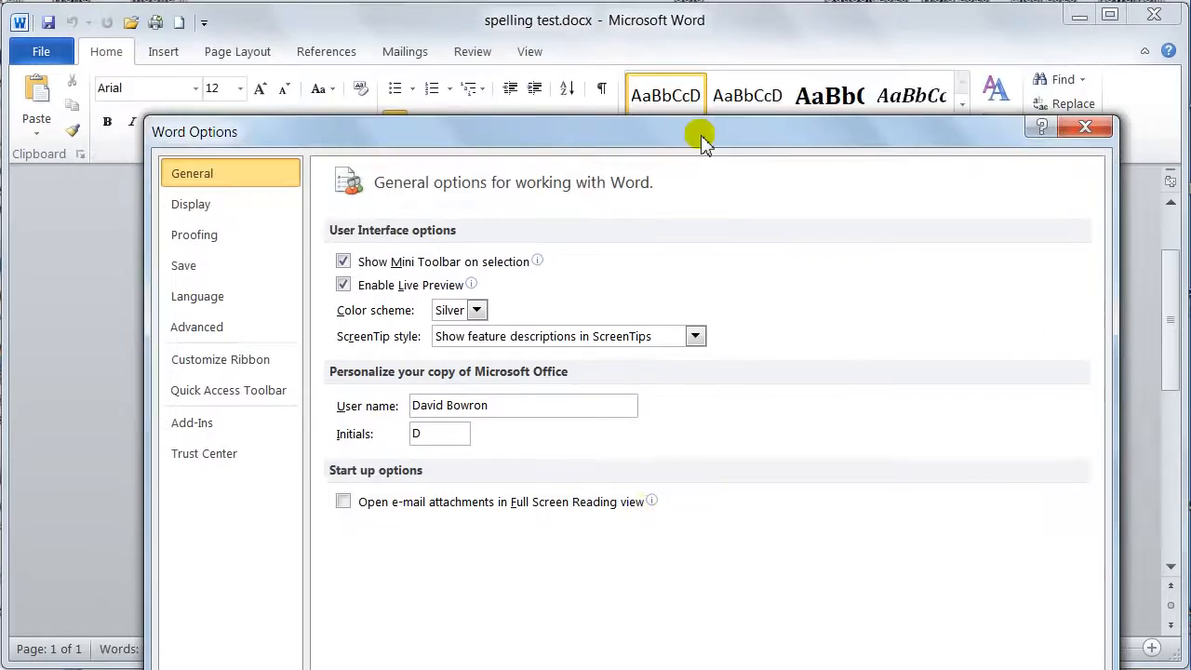
left_click_drag(704, 141, 678, 26)
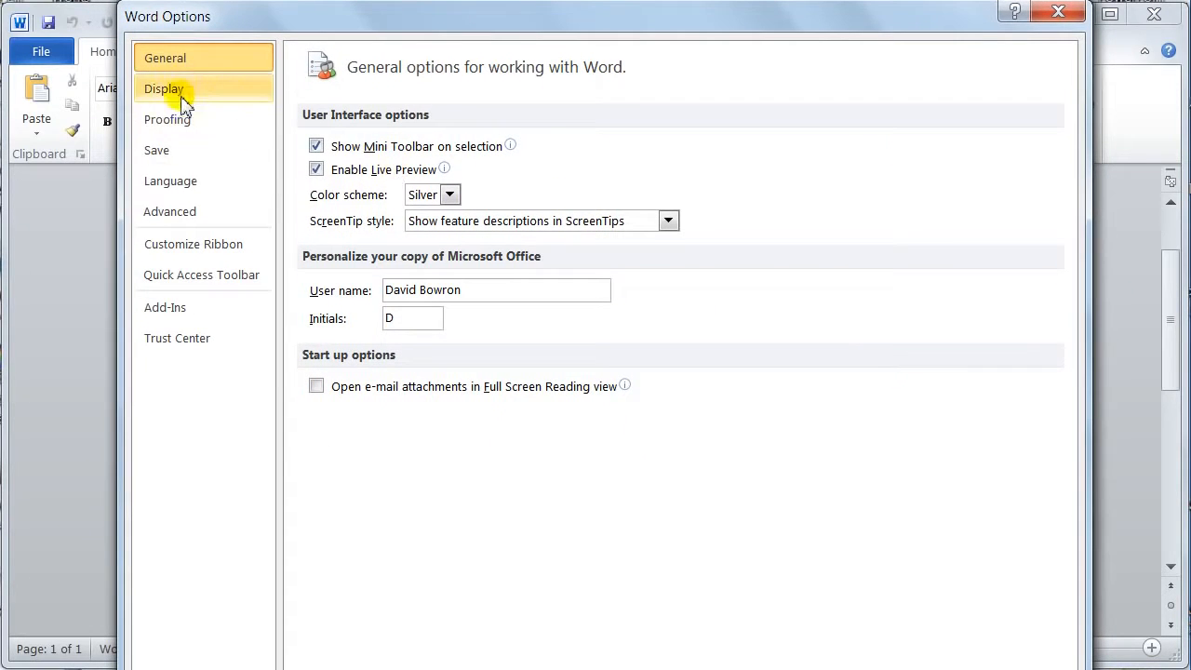
left_click(170, 129)
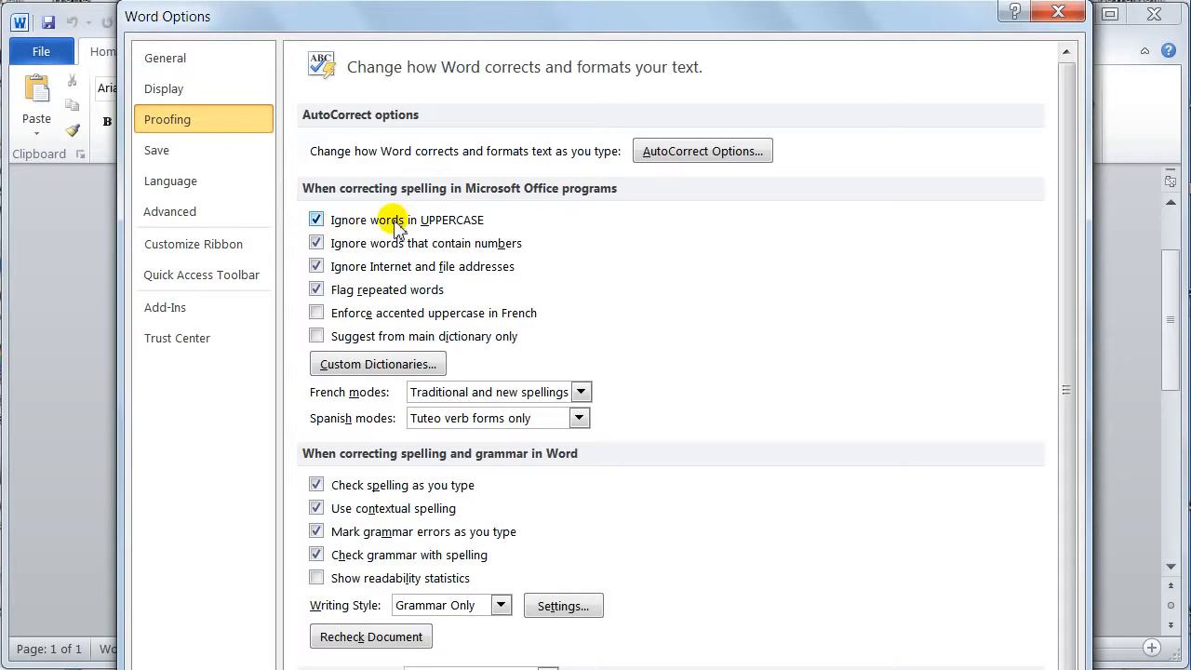
left_click(316, 221)
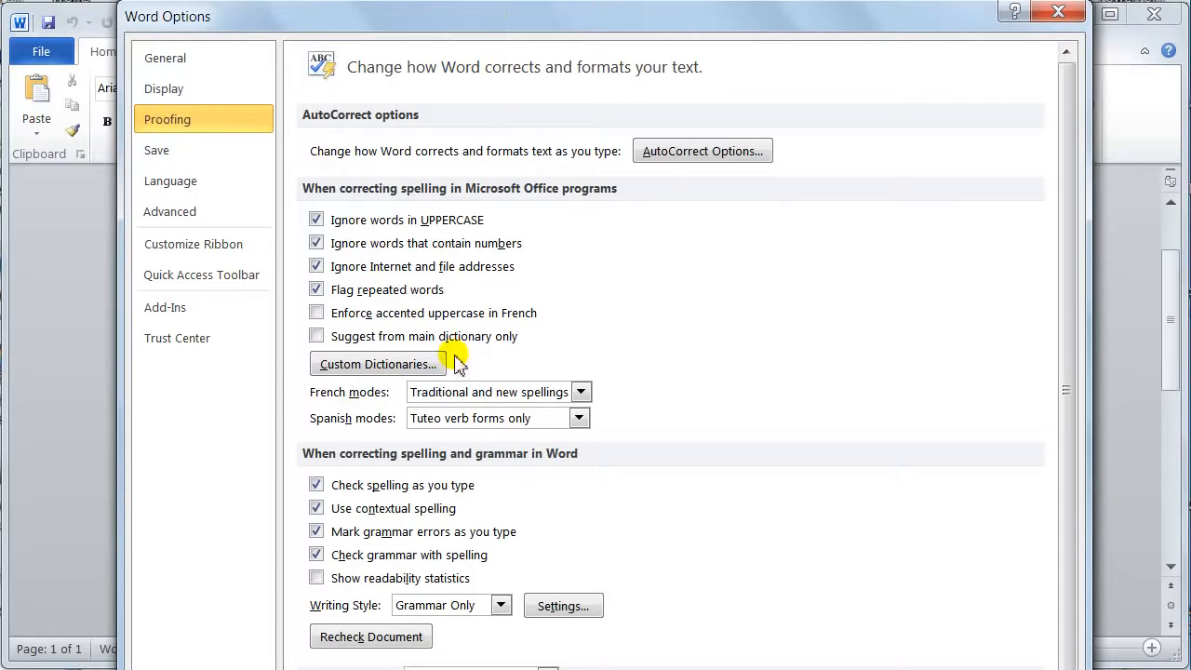
Review the custom dictionaries list and the grammar and style settings of the Grammar Only writing style, without changing them
left_click(369, 369)
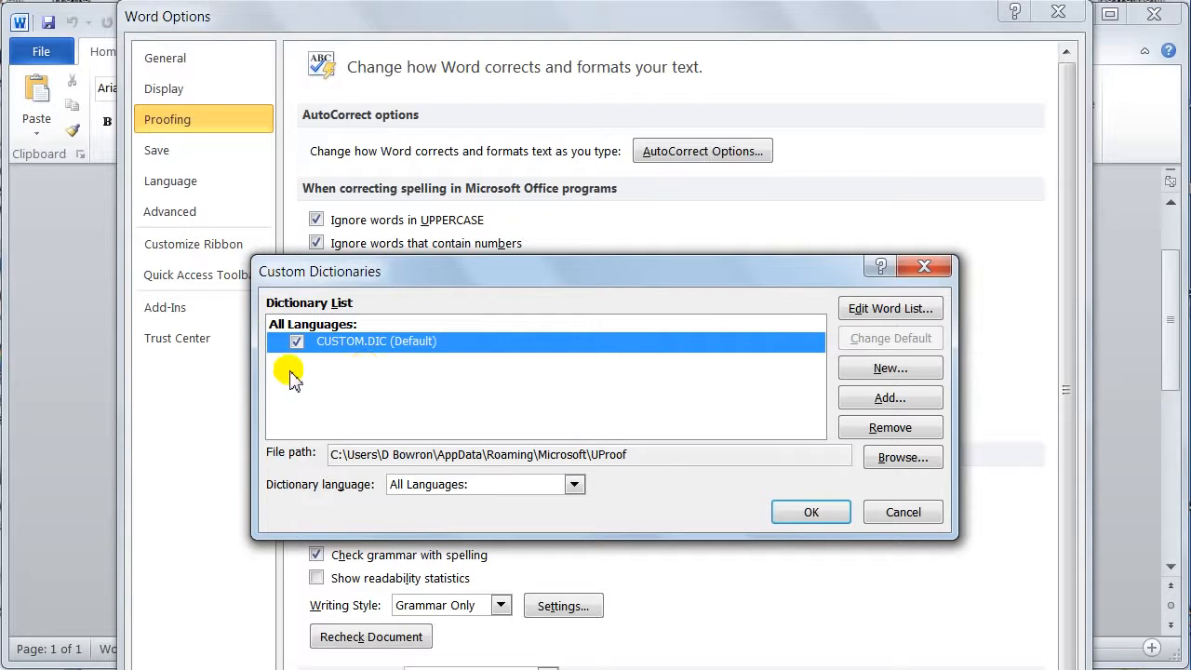
left_click(916, 517)
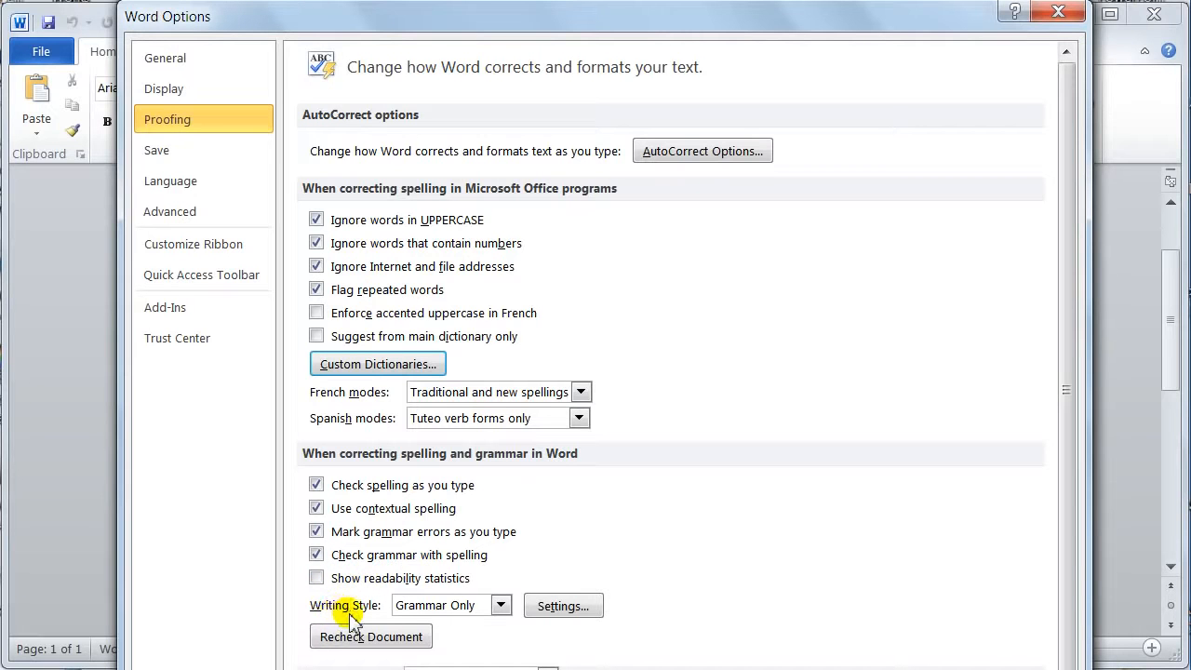
left_click(563, 606)
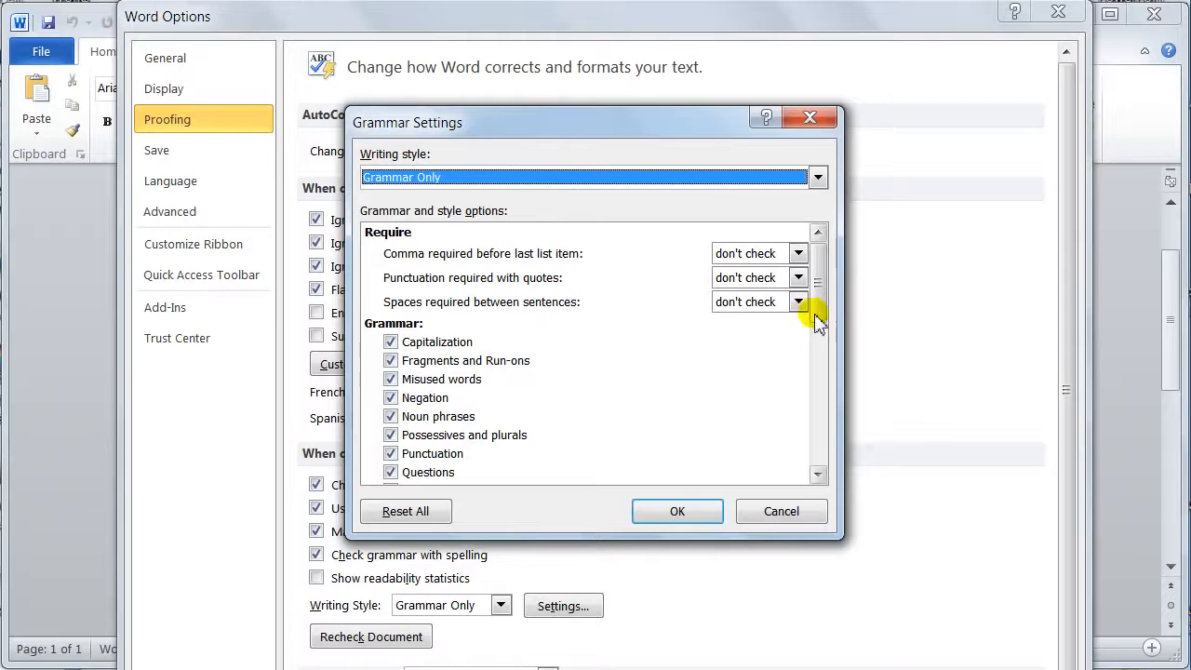
left_click_drag(823, 296, 820, 401)
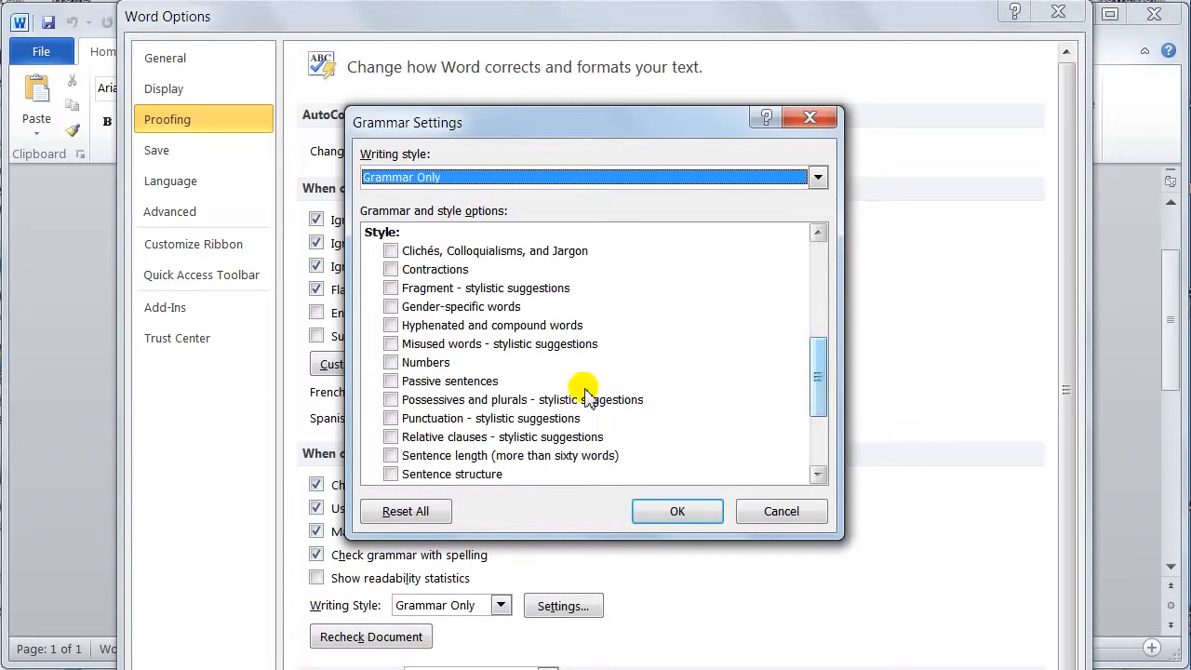
left_click(390, 346)
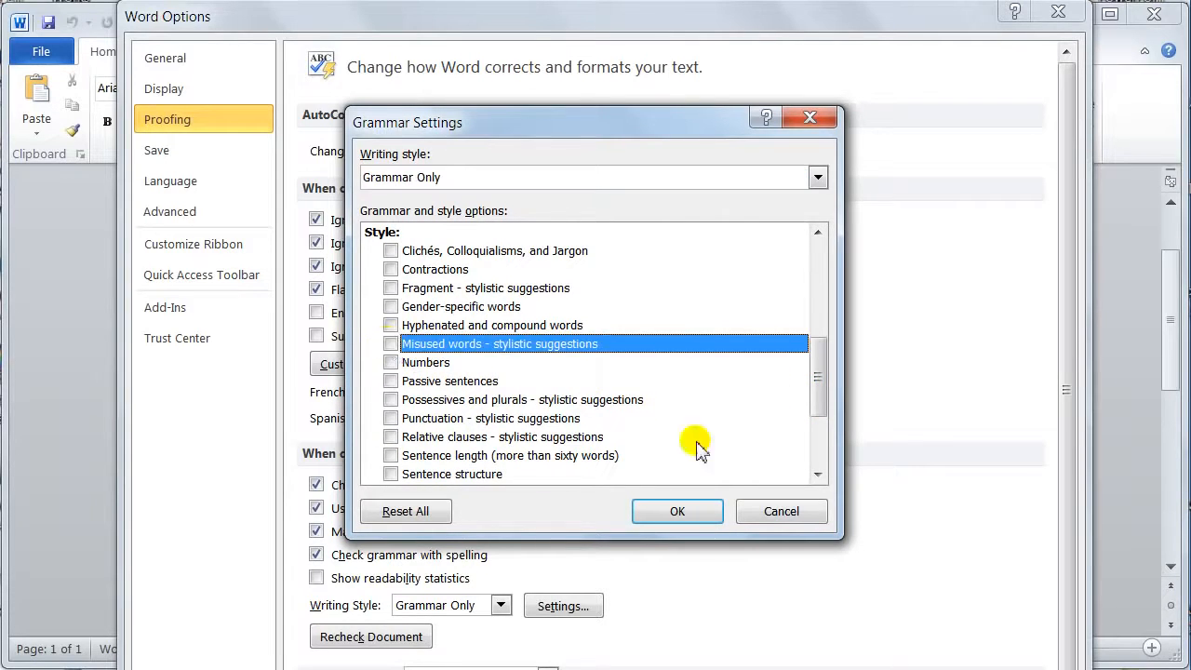
left_click_drag(819, 381, 824, 284)
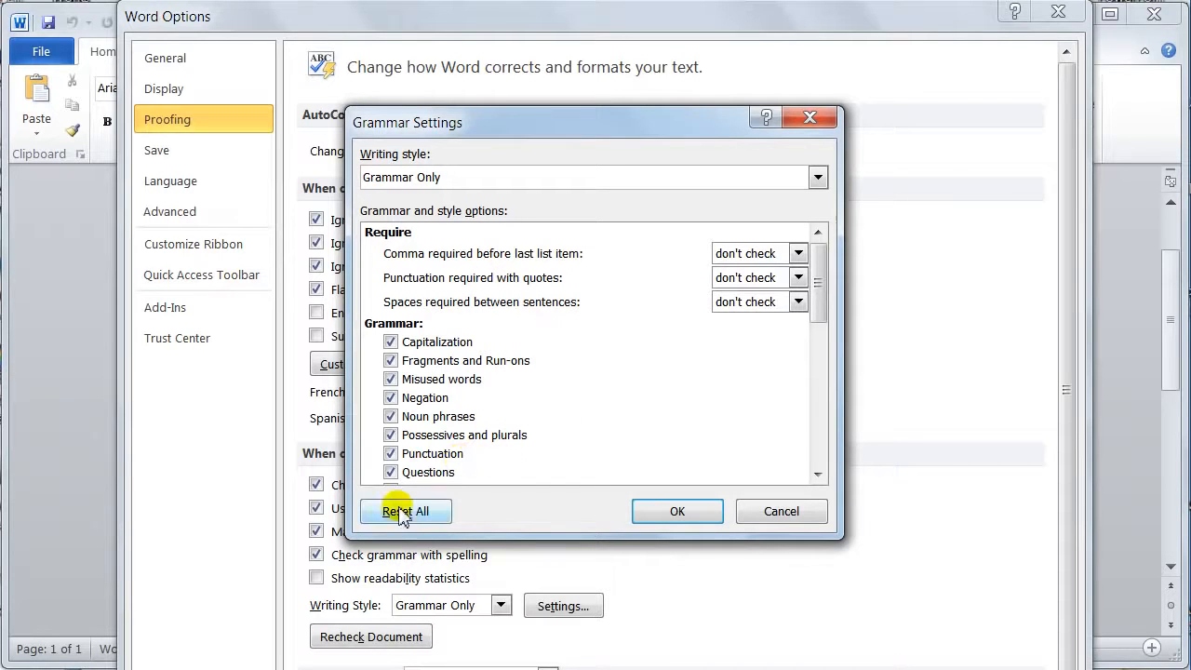
left_click(679, 513)
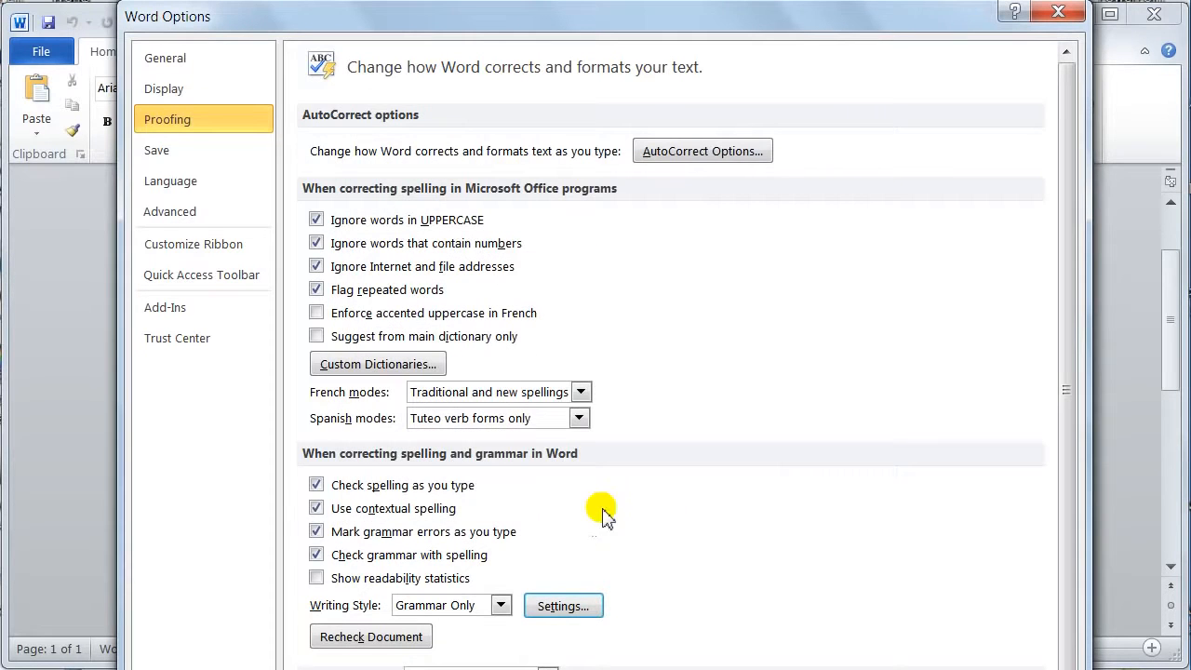
Recheck the document, confirming the reset of the spelling and grammar checkers
left_click_drag(1066, 304, 1063, 386)
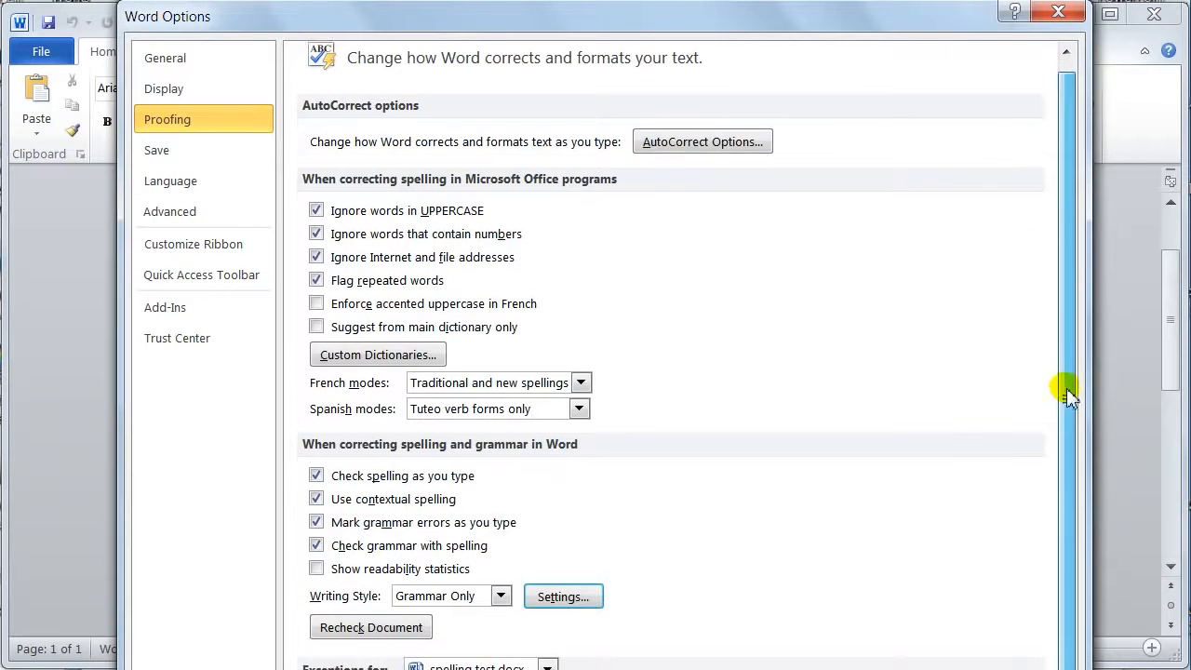
mouse_move(696, 20)
left_mouse_down()
mouse_move(703, 0)
mouse_move(684, 0)
left_mouse_up()
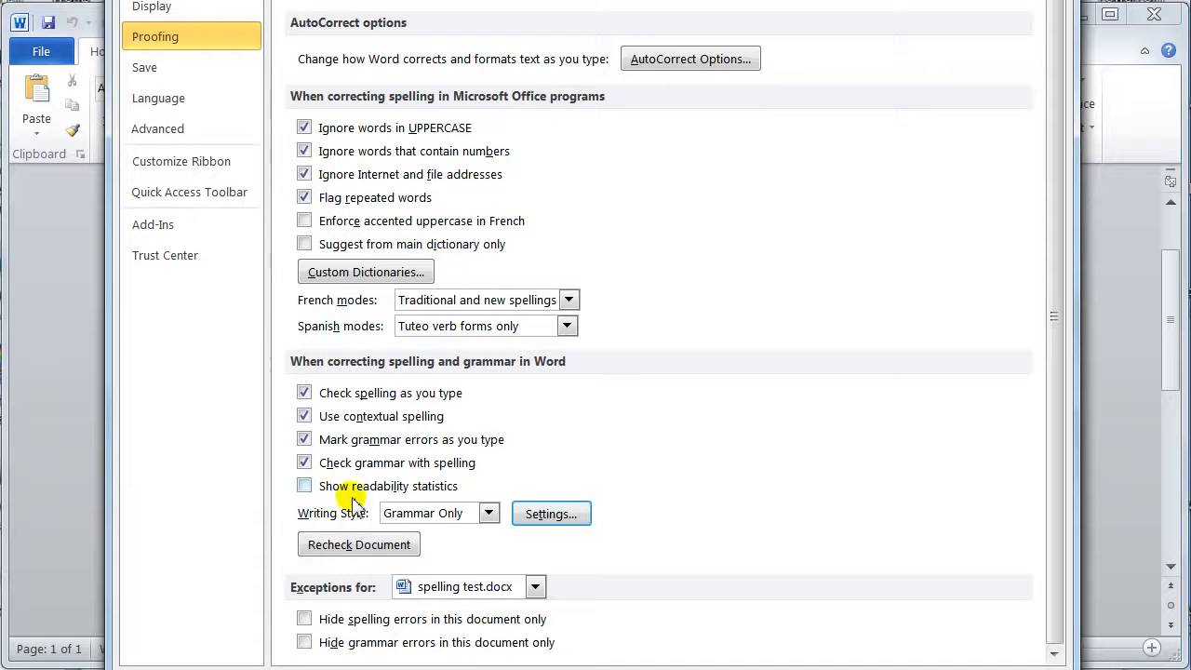
left_click(336, 547)
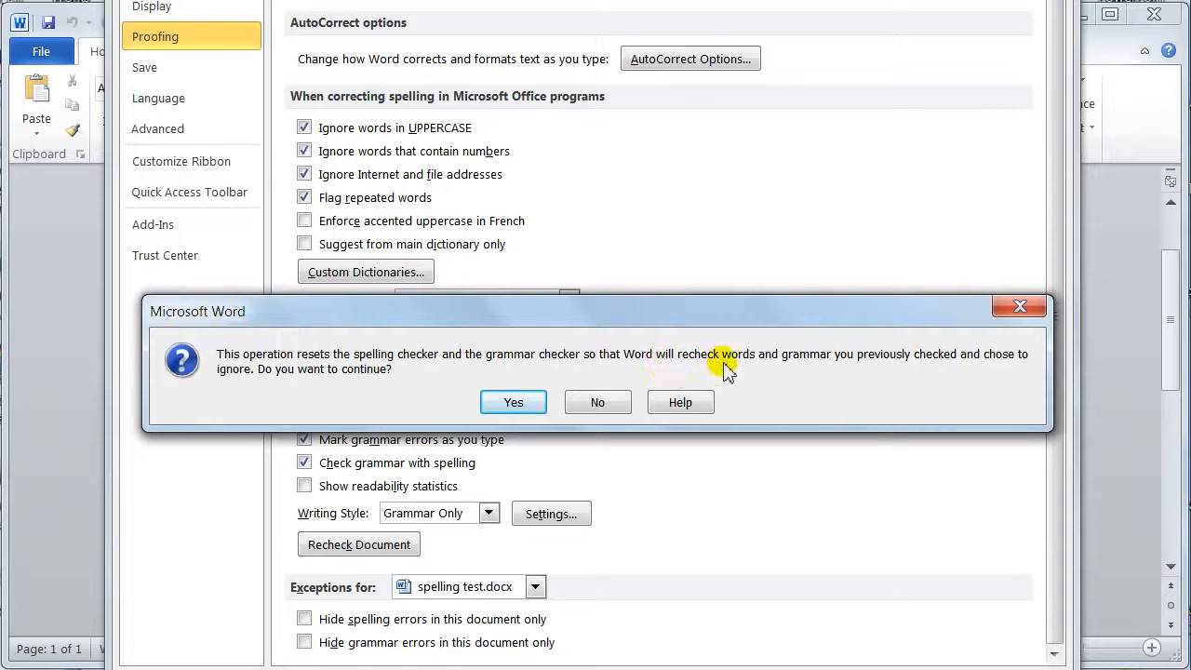
left_click(518, 406)
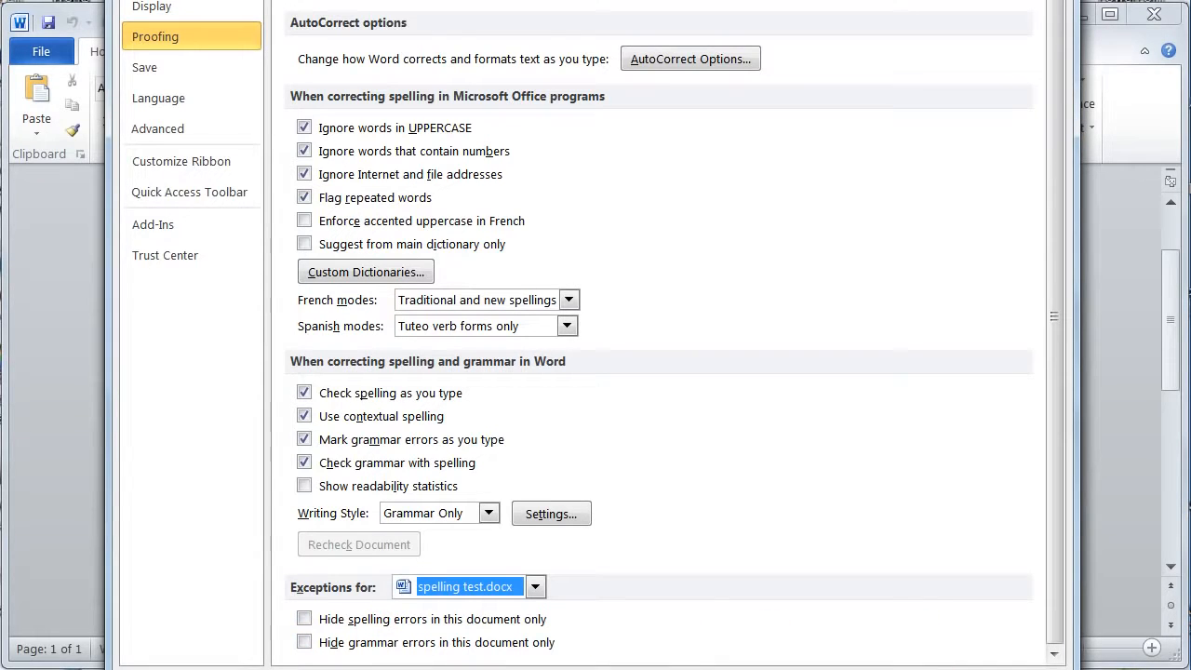
Look up the misspelling "teh" in the AutoCorrect replacement list
left_click(672, 65)
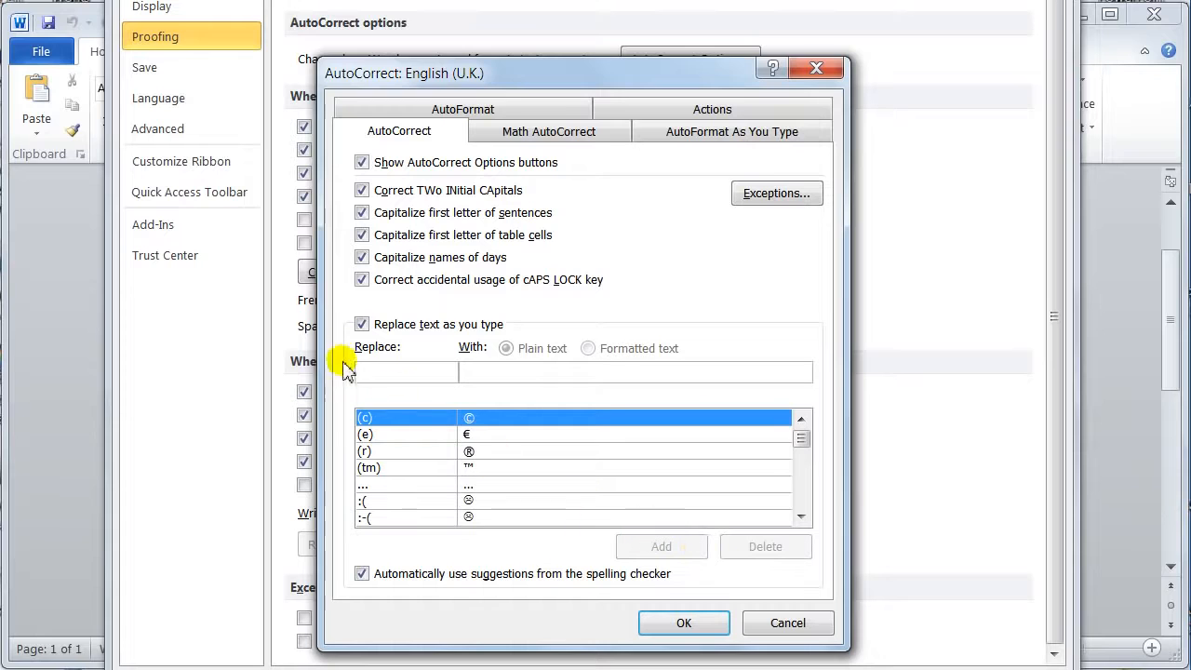
left_click(372, 366)
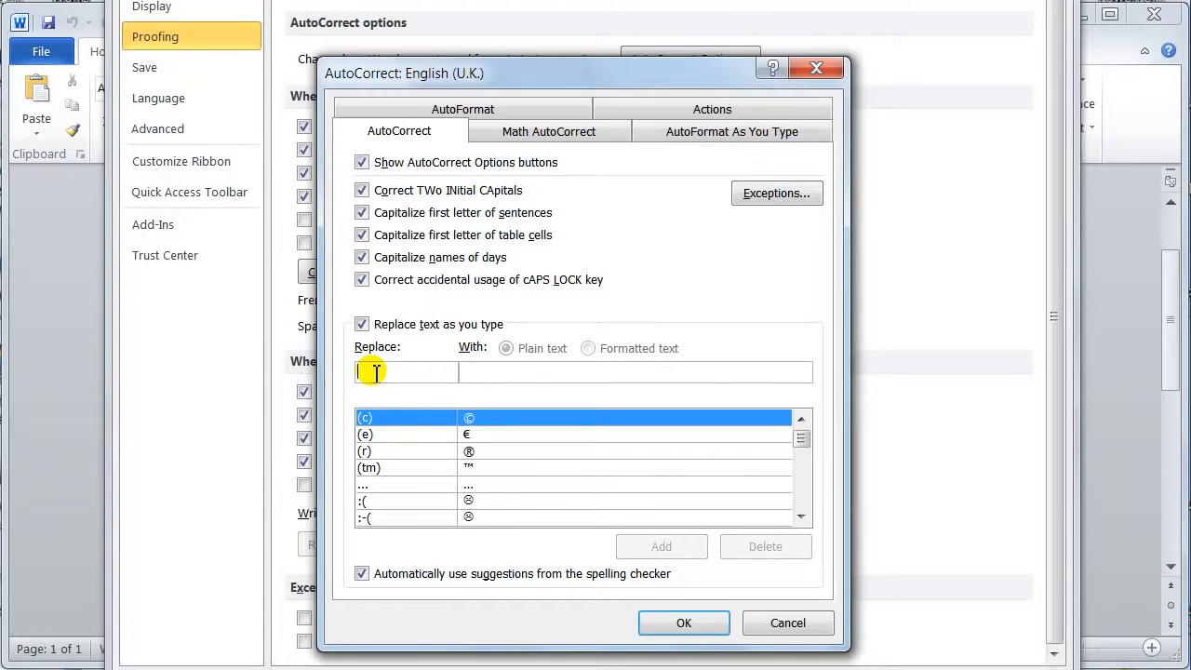
type("teh")
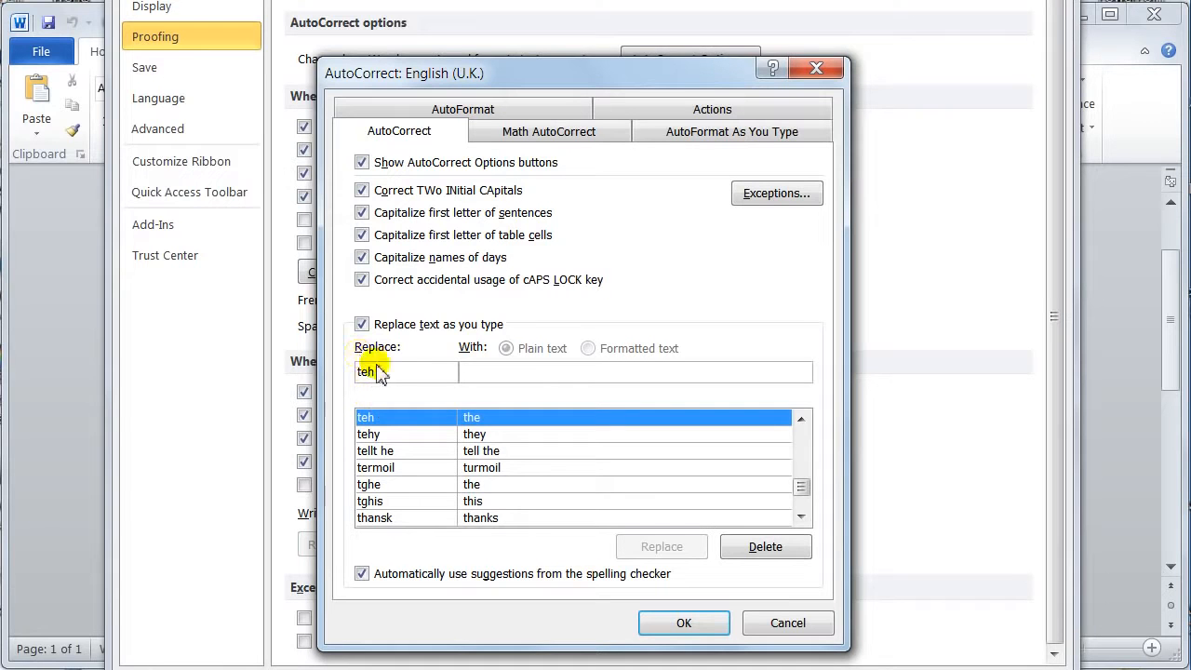
Add an AutoCorrect entry that replaces the short form of the signer's first name with the full first name, and save the options
left_click_drag(388, 373, 352, 383)
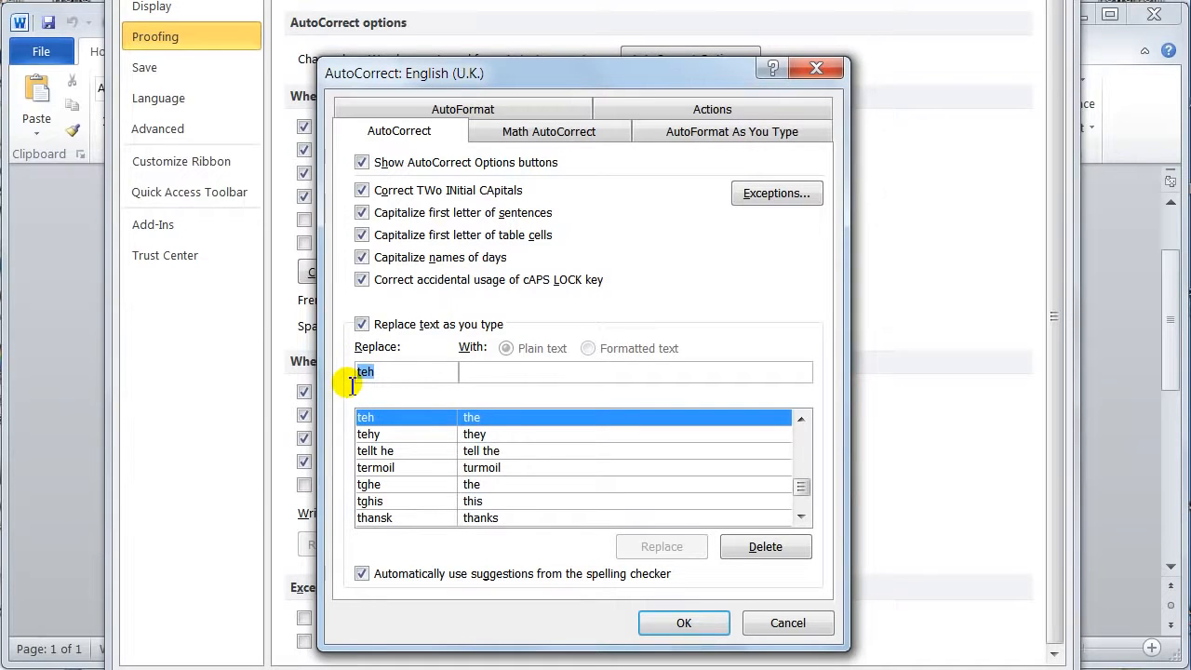
type("Dave")
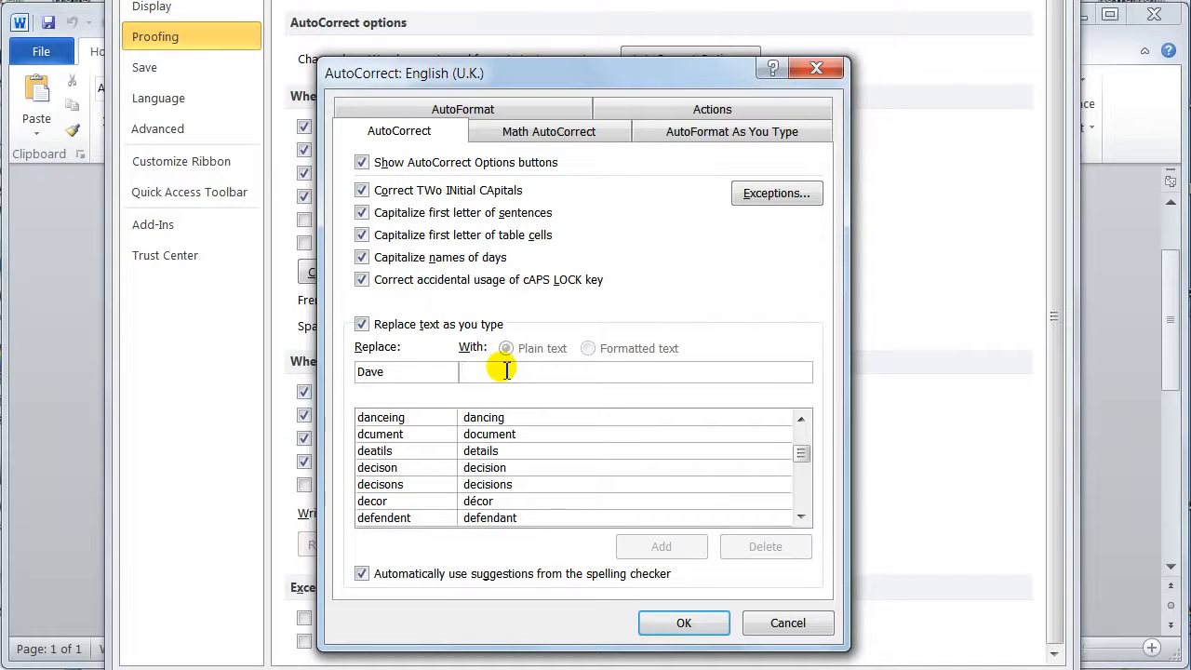
type("David")
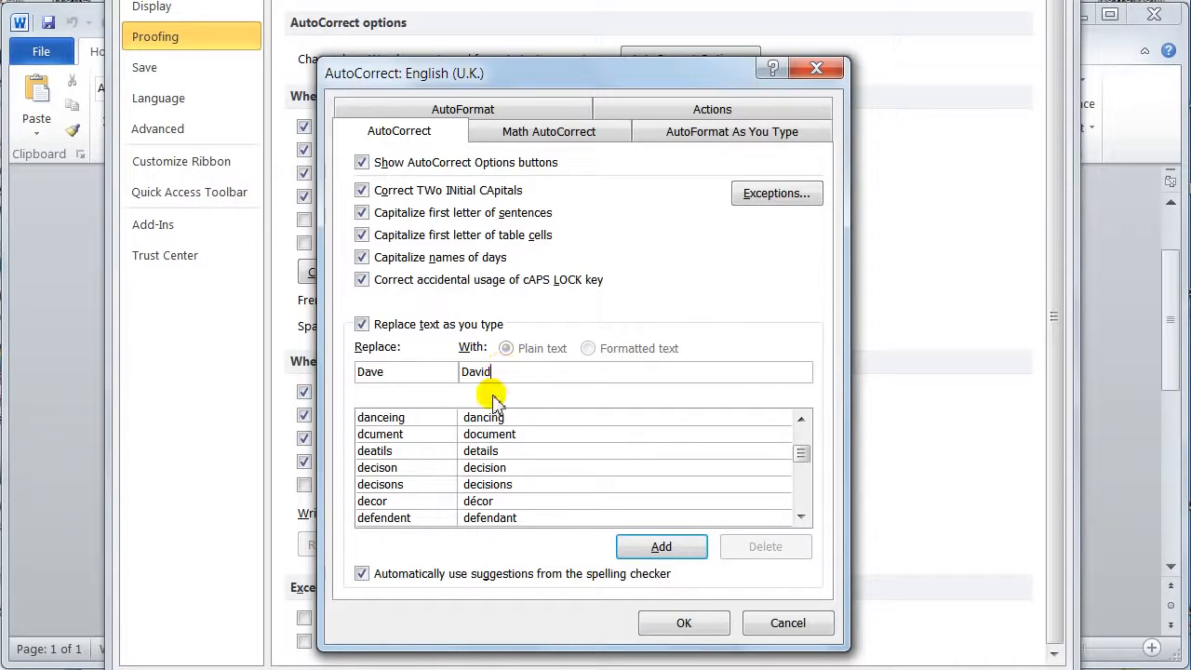
left_click(663, 547)
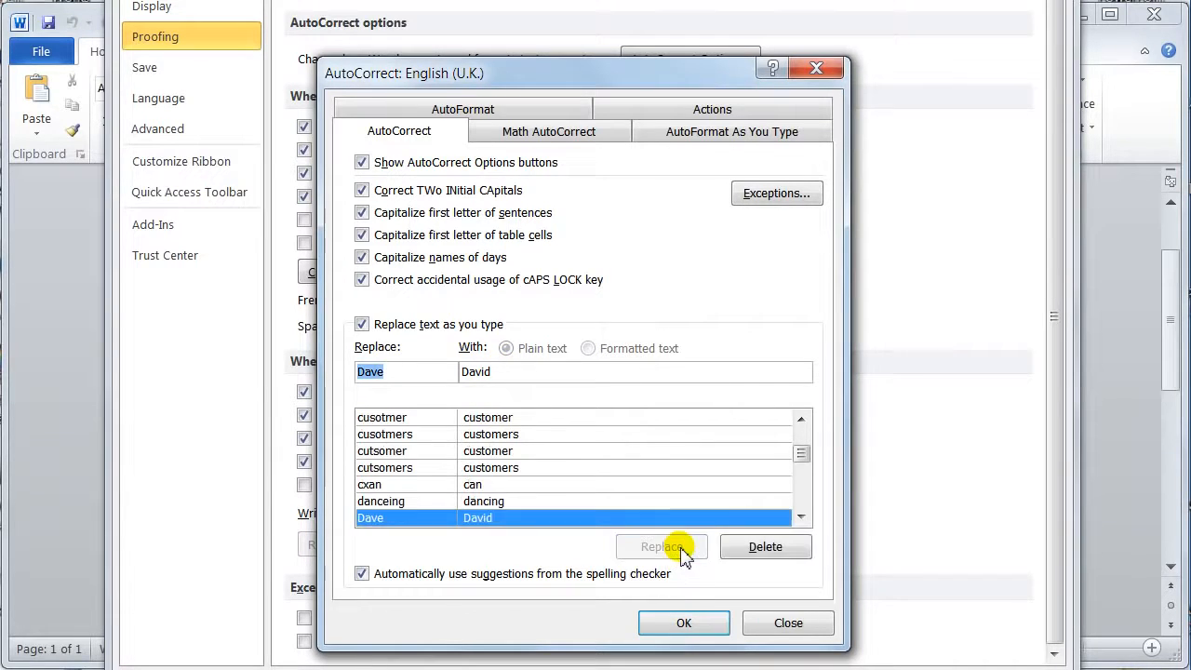
left_click(684, 621)
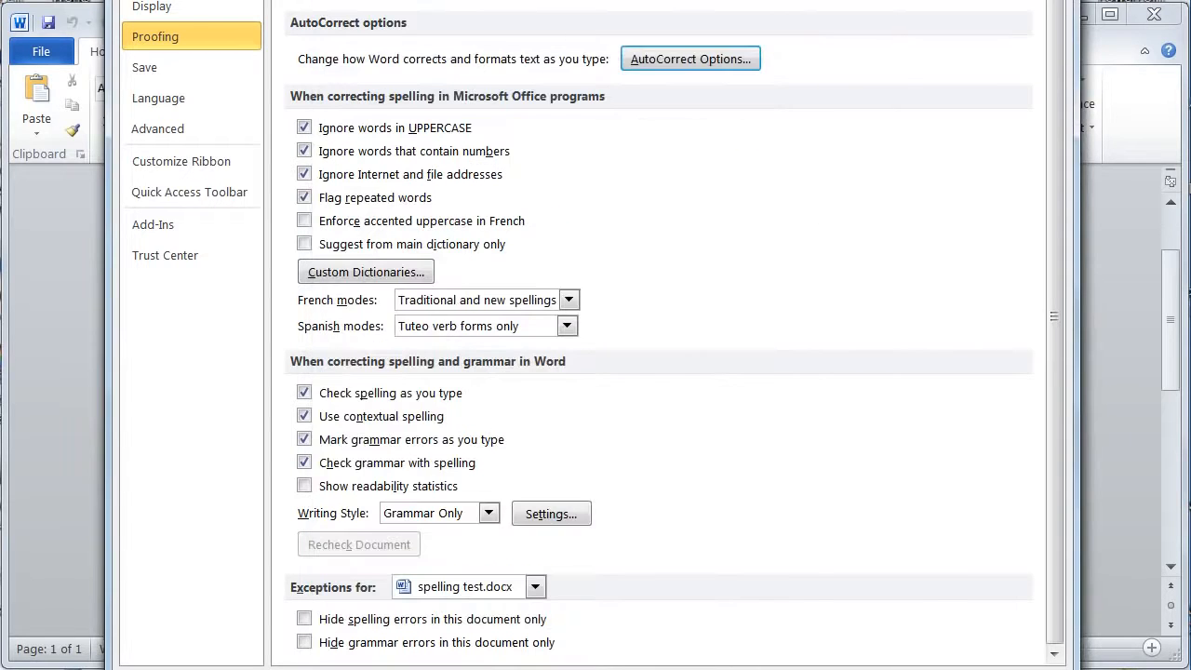
left_click(916, 669)
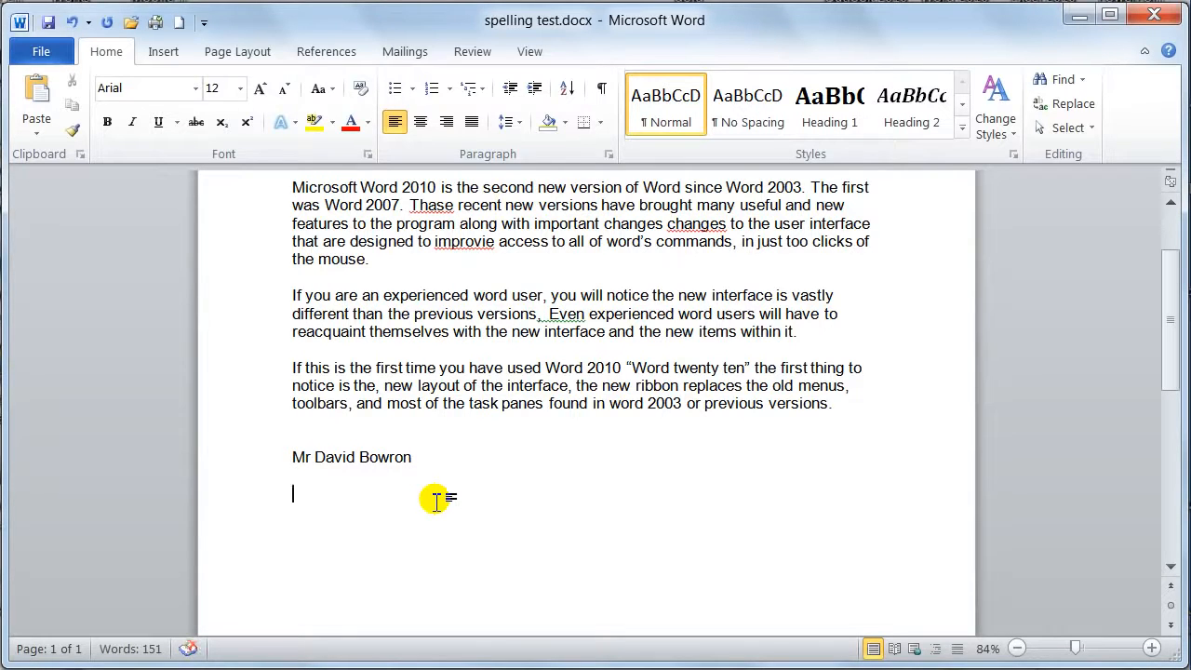
Test the new AutoCorrect entry with "Mr" and the short first name below the signature, and delete the test line
type("Mr David")
triple_click(436, 501)
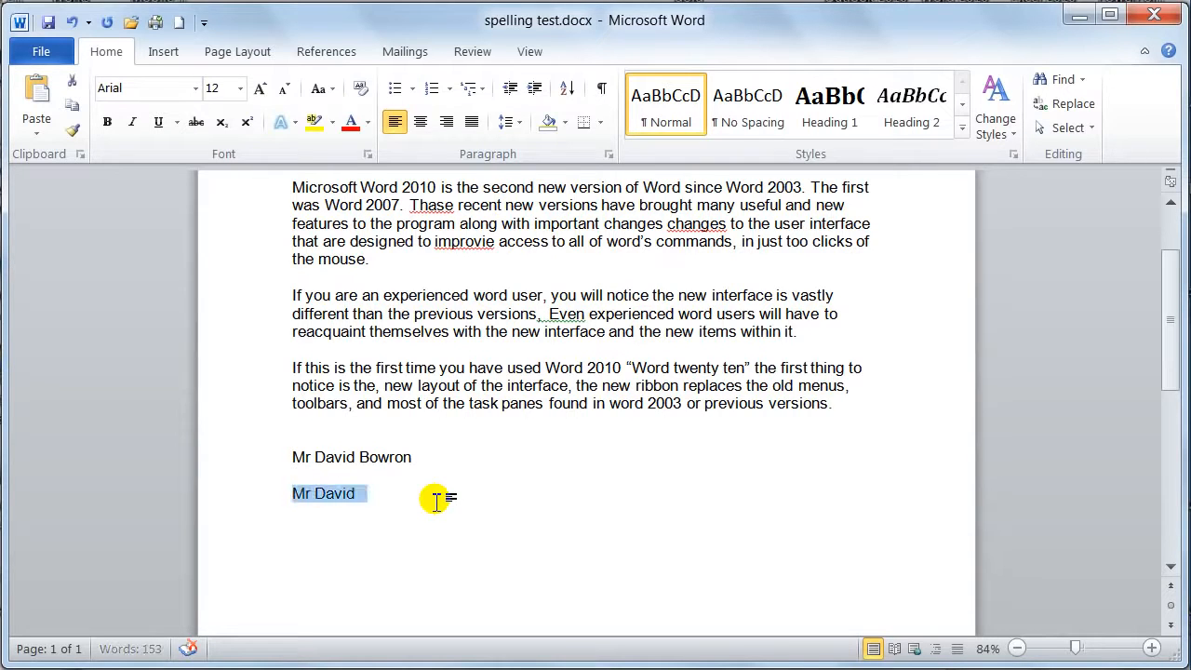
key("BackSpace")
key("BackSpace")
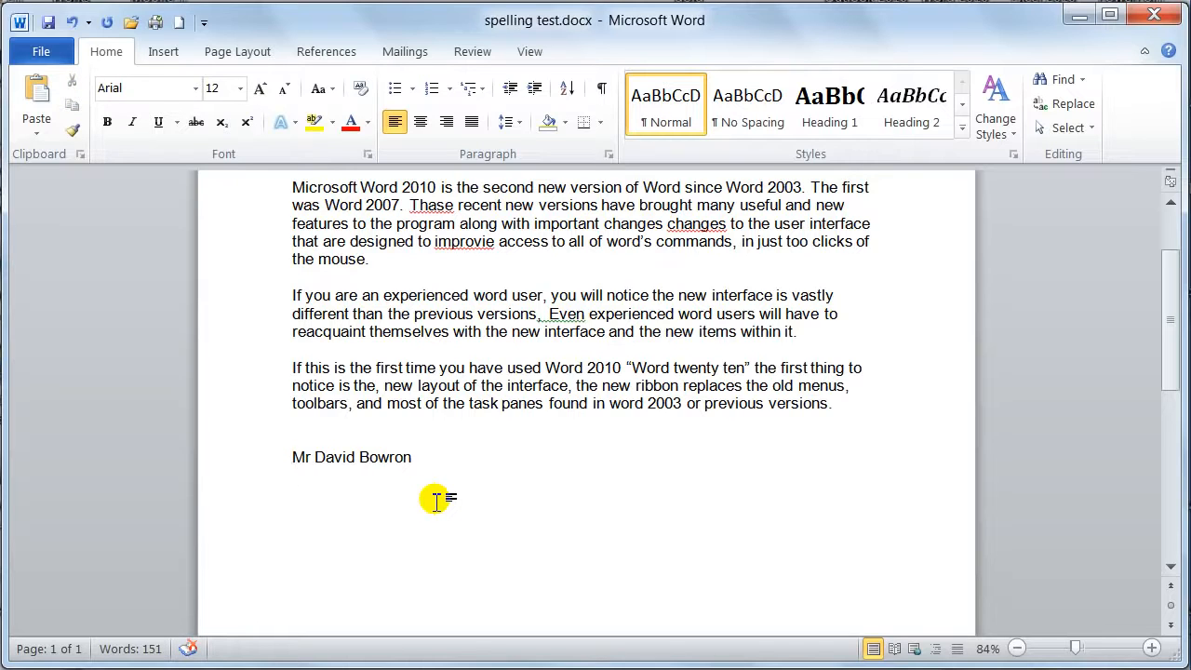
Format the signature name at the end of the document in standard Blue and bold
left_click_drag(294, 458, 390, 470)
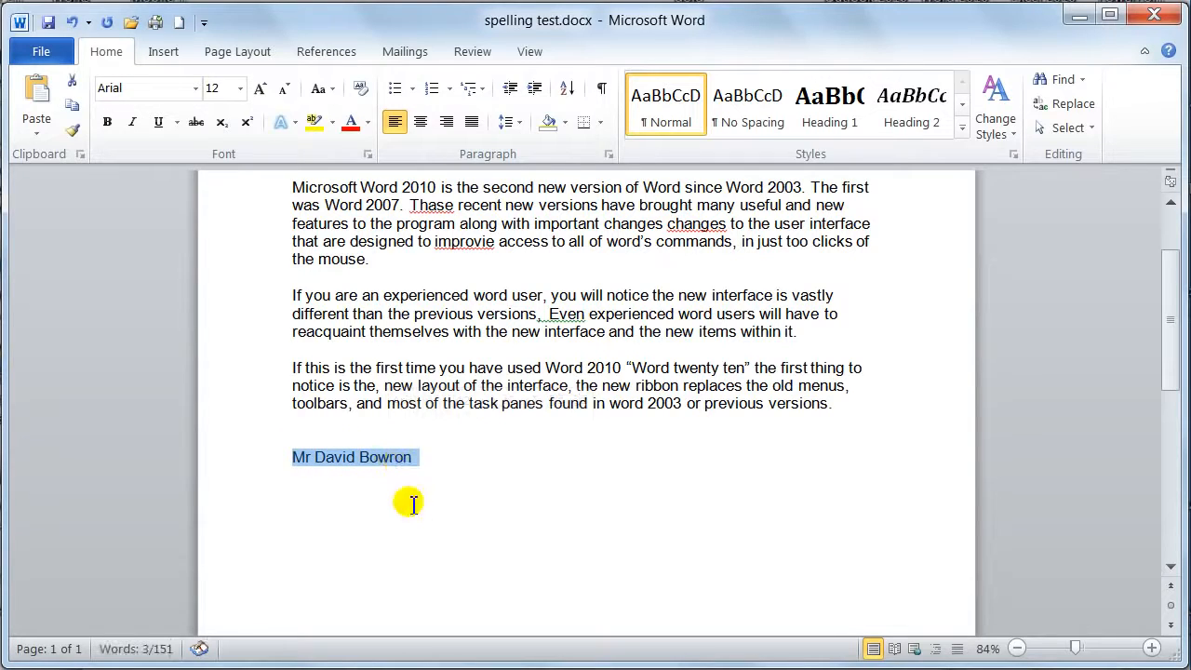
left_click(368, 122)
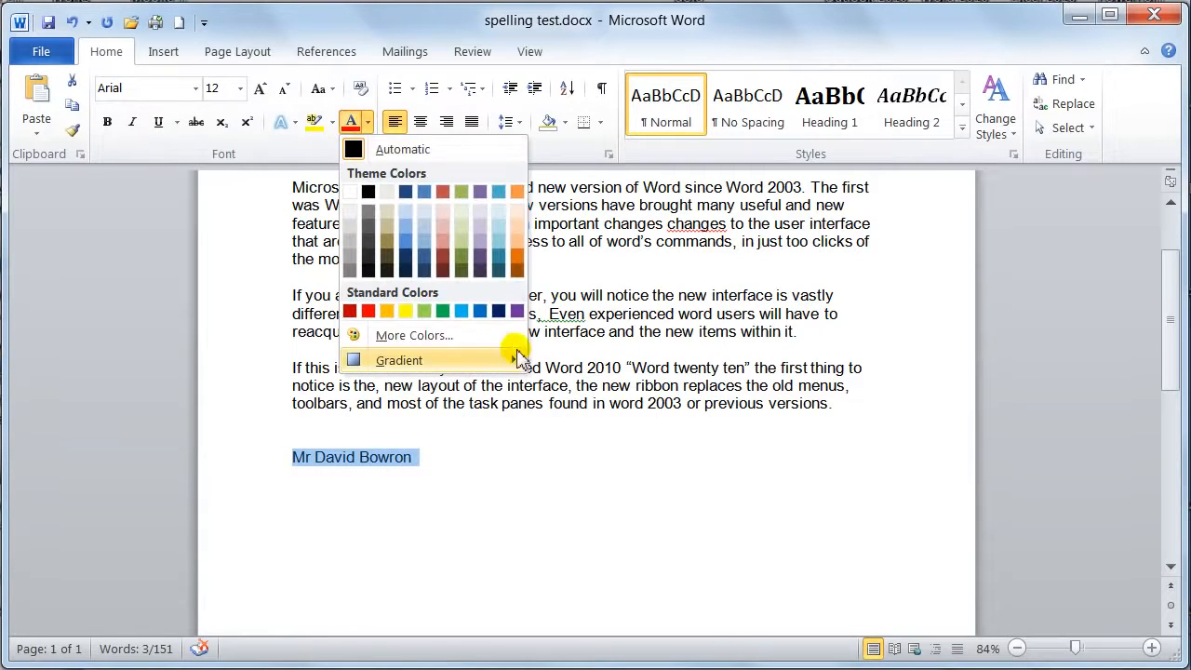
left_click(479, 311)
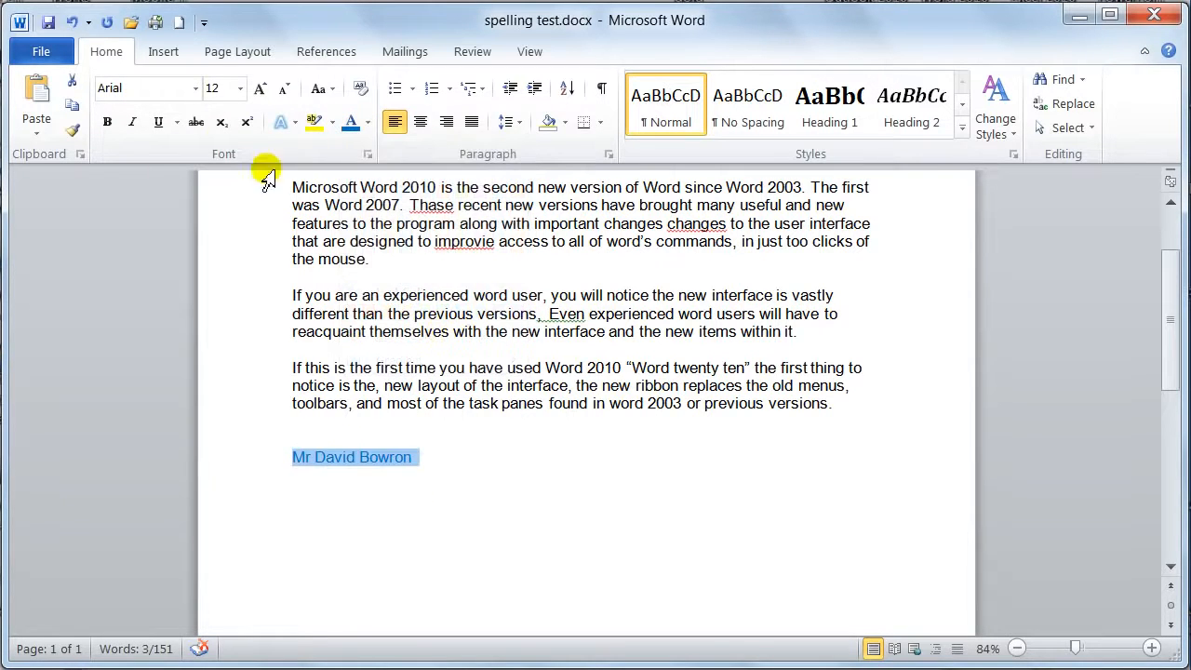
left_click(109, 127)
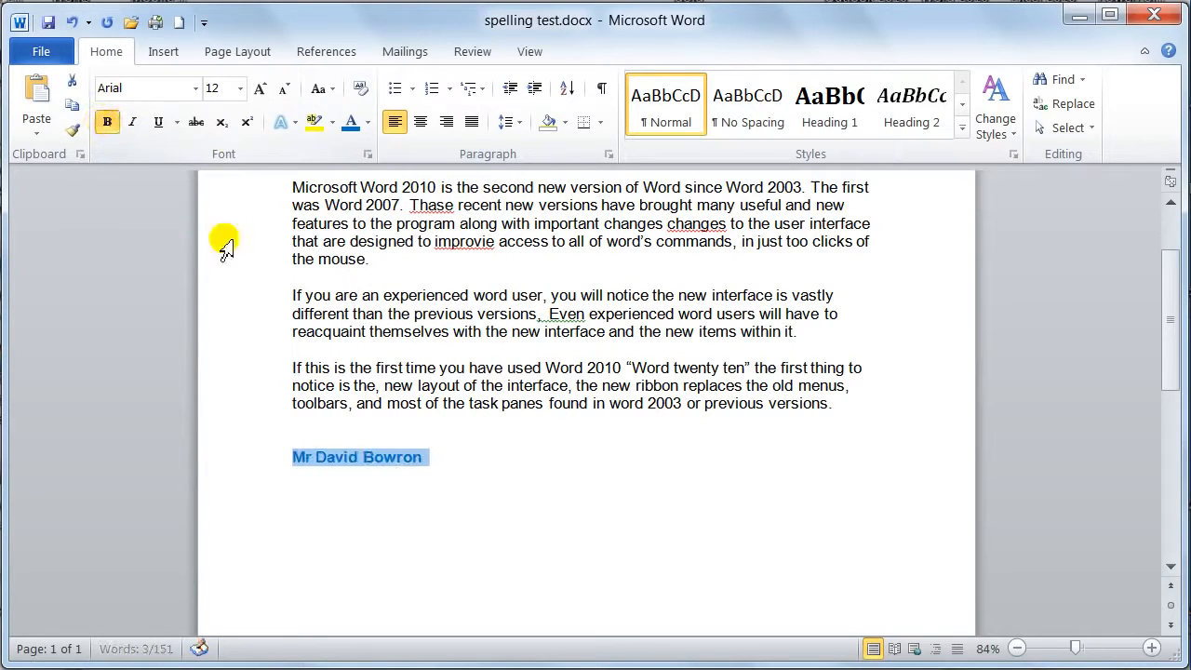
Set the selected signature name at the end of the document to 14 pt Castellar
left_click(240, 89)
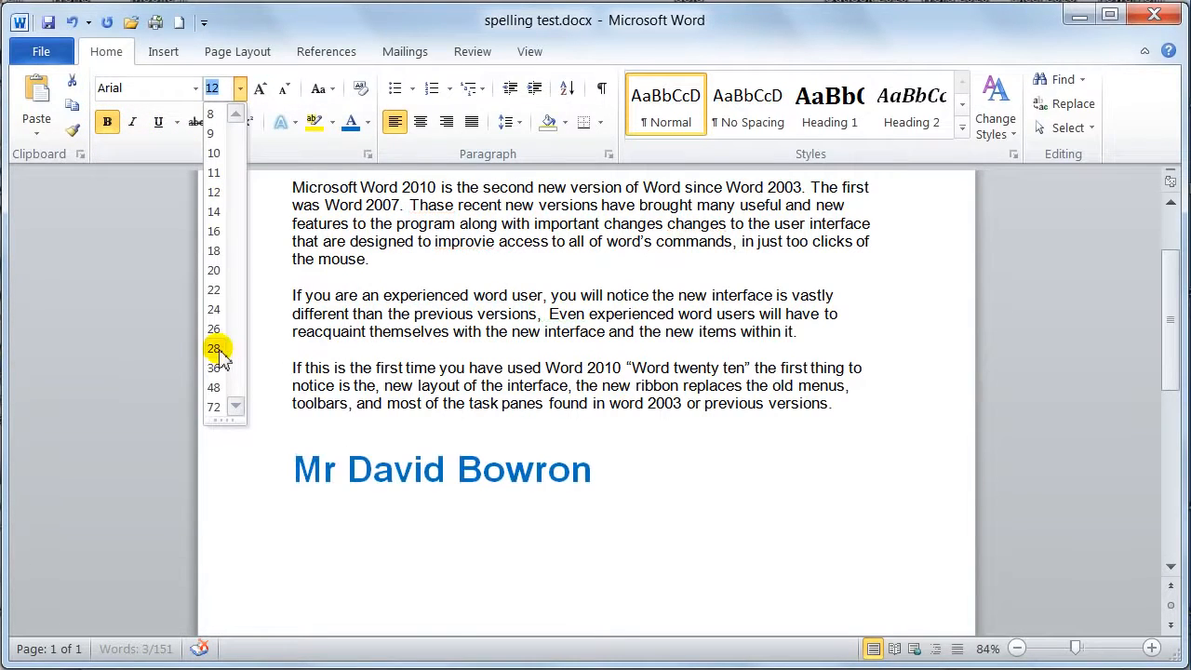
left_click(216, 212)
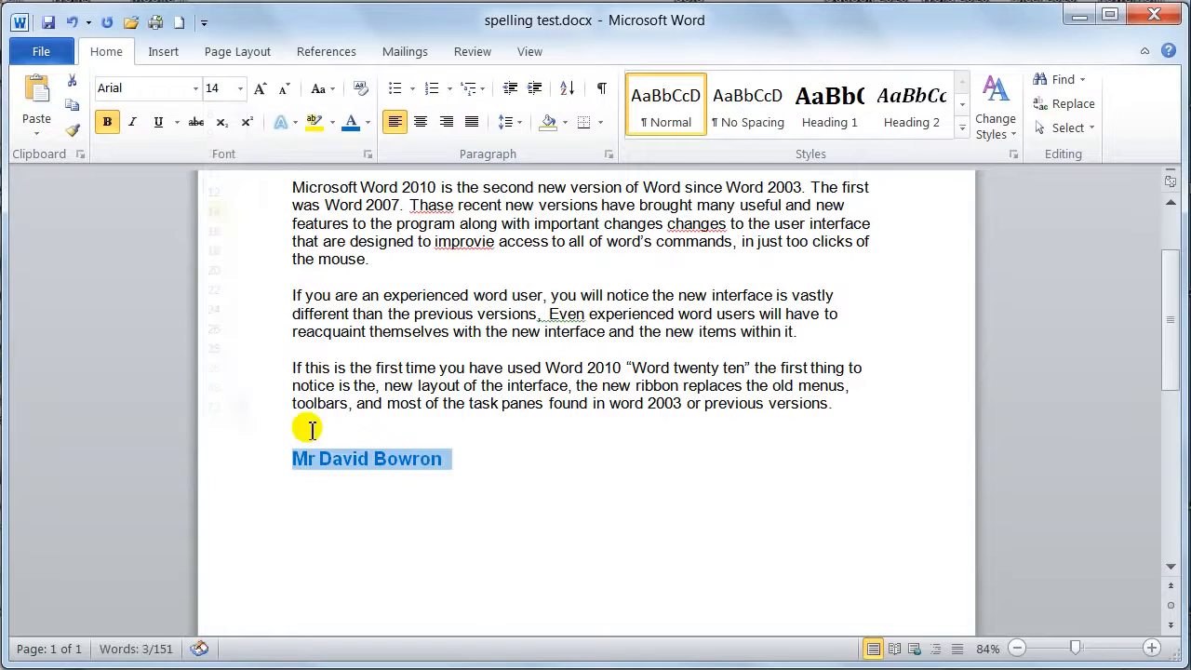
left_click(195, 88)
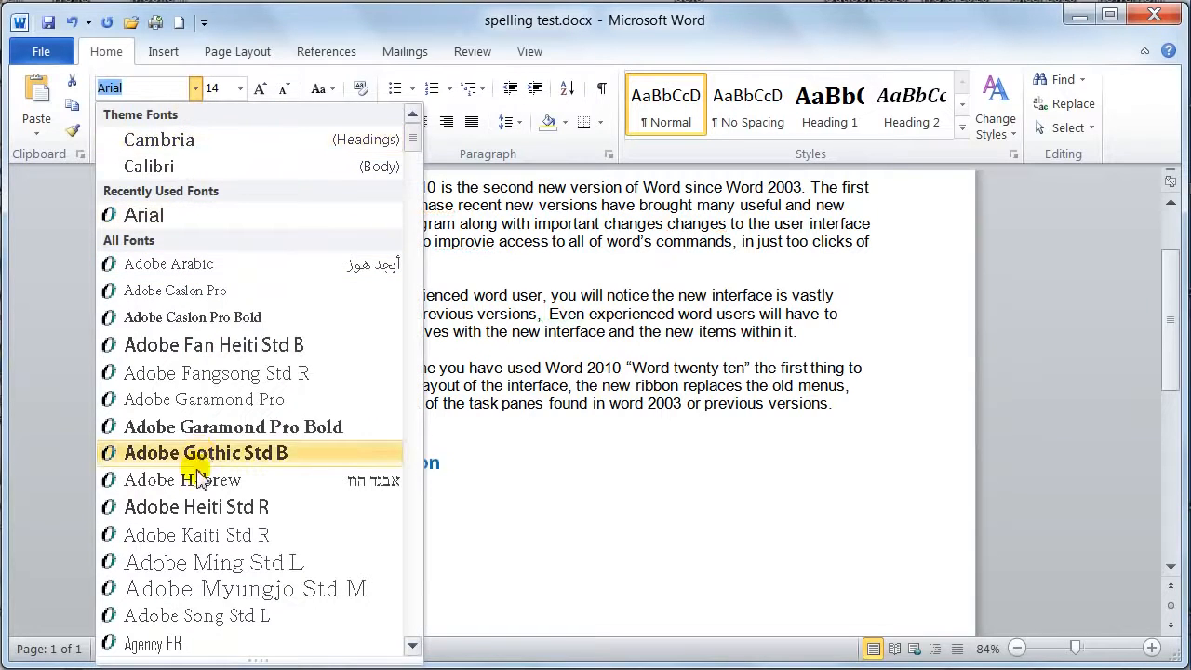
scroll(194, 559, "down", 8)
scroll(180, 546, "down", 12)
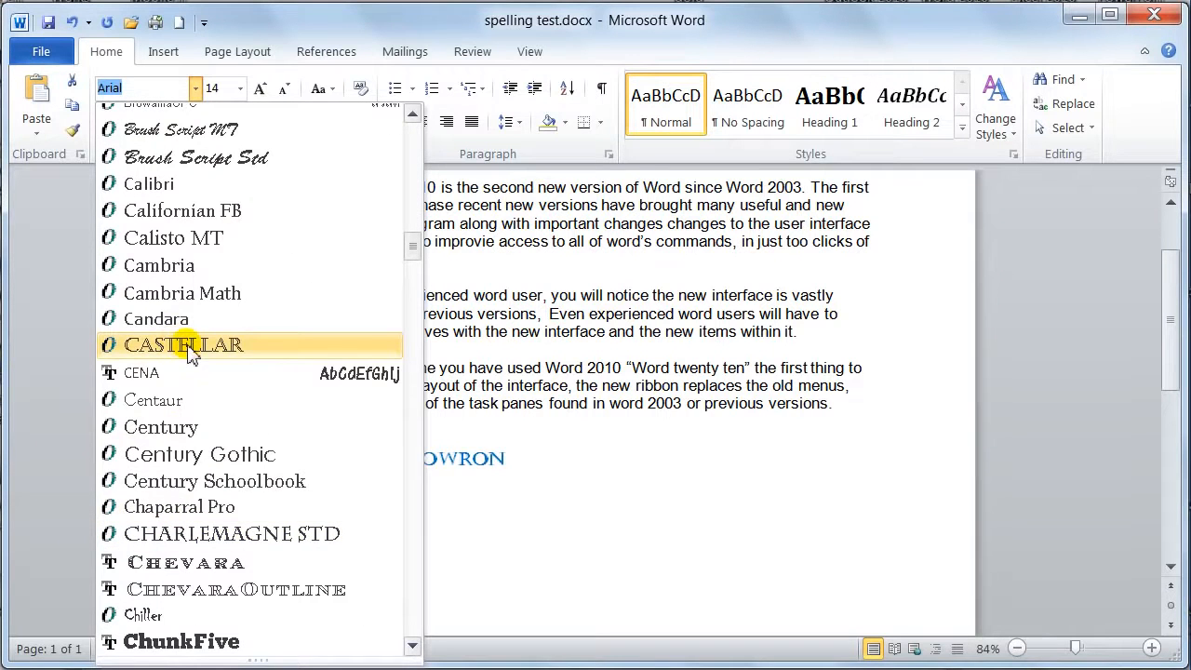
left_click(177, 346)
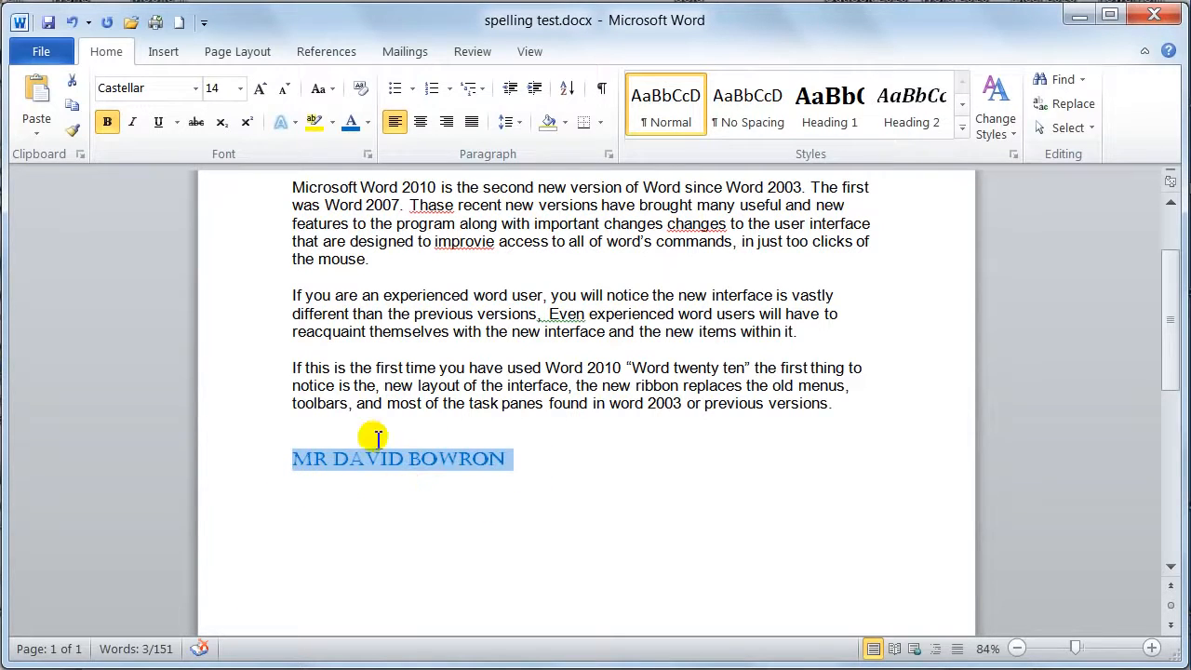
Add an AutoCorrect entry that replaces "mdb" with the selected signature name as formatted text, and save the options
left_click(41, 51)
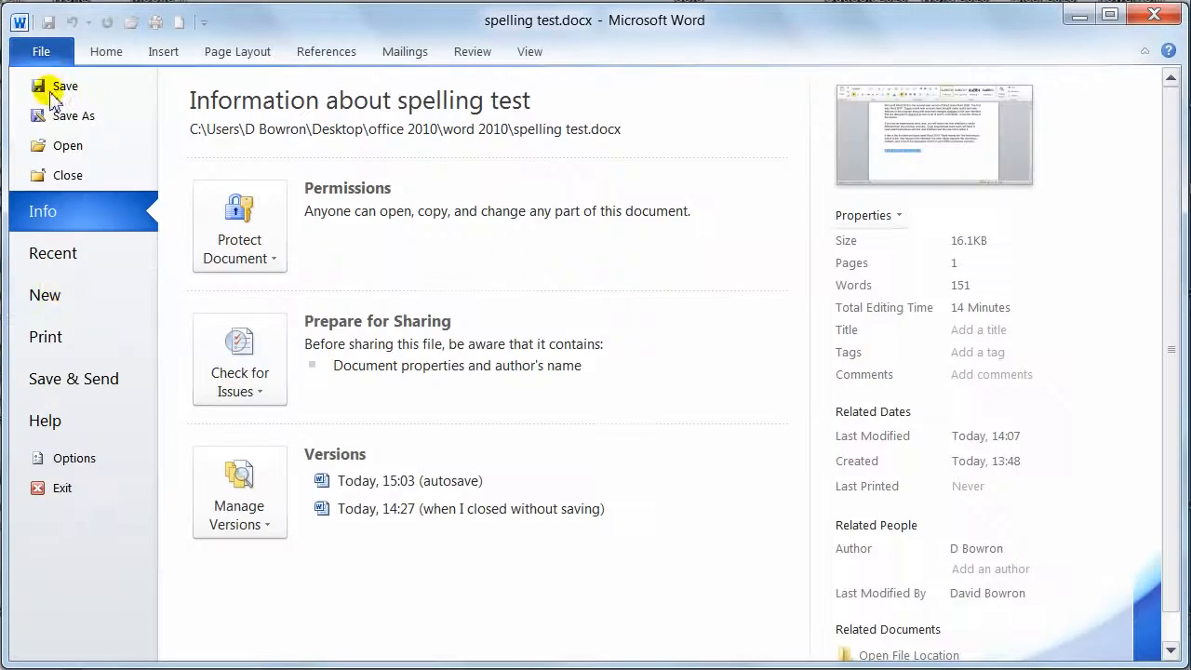
left_click(71, 463)
left_click(165, 37)
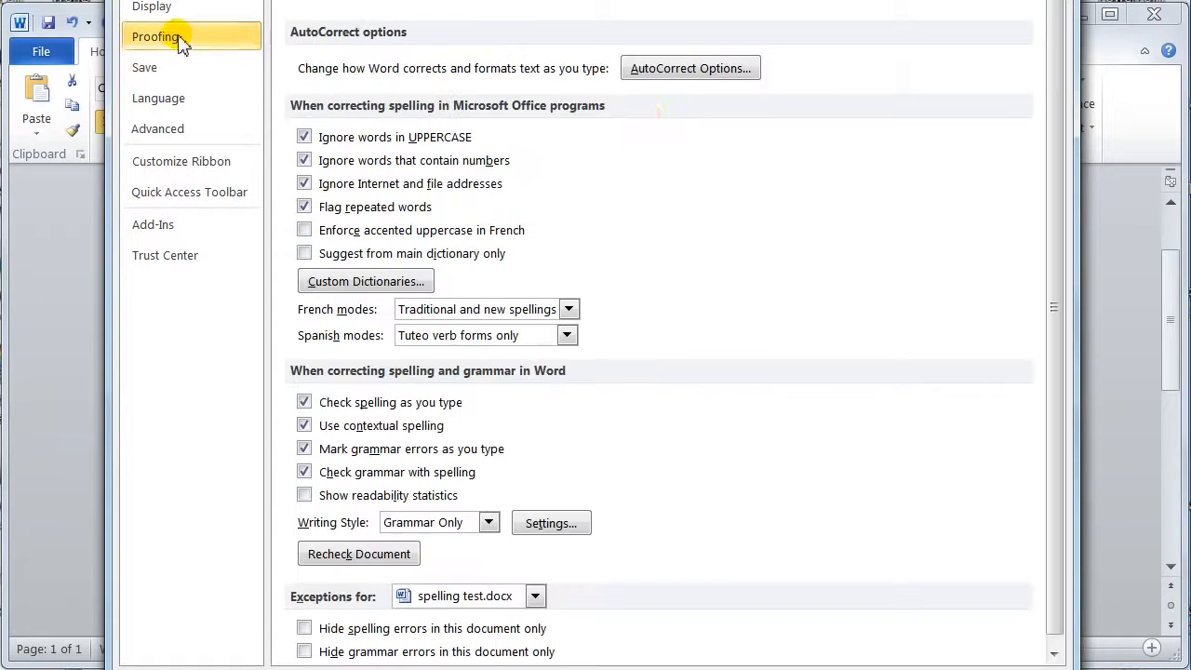
left_click(689, 69)
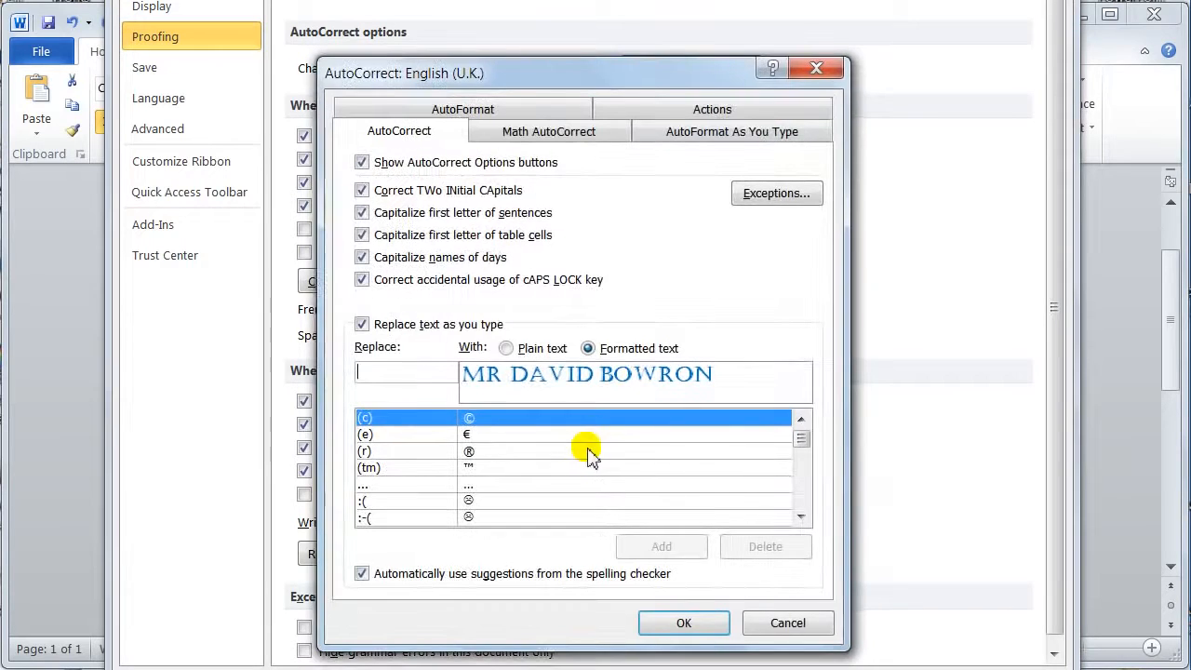
left_click_drag(620, 74, 631, 125)
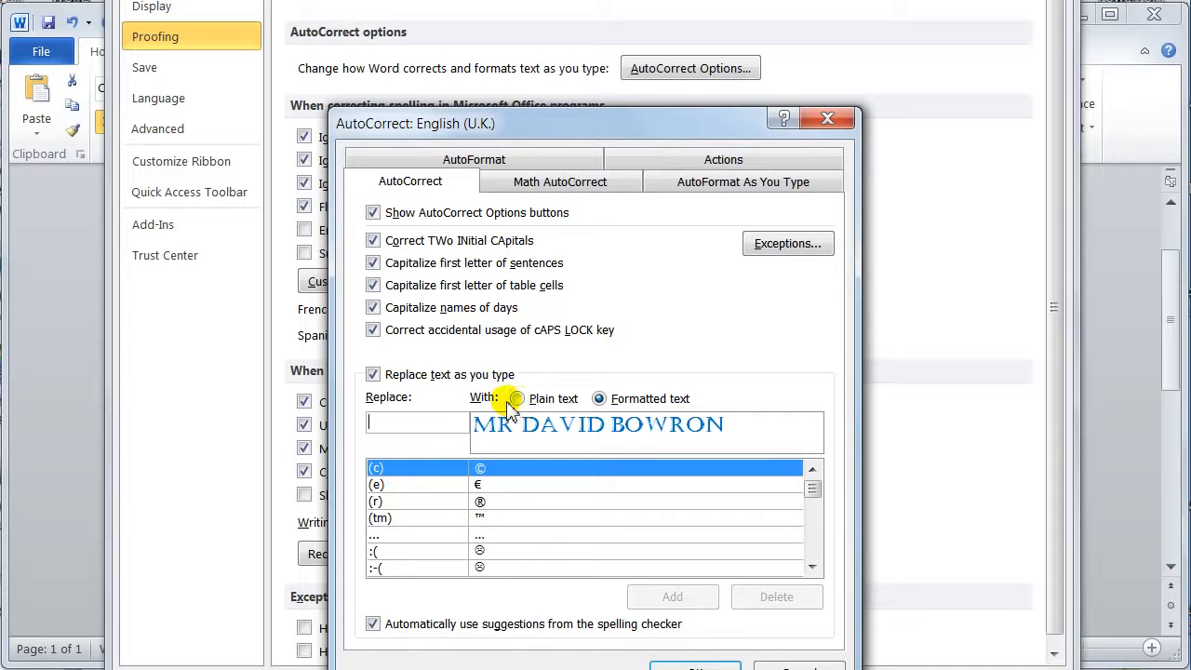
type("mdb")
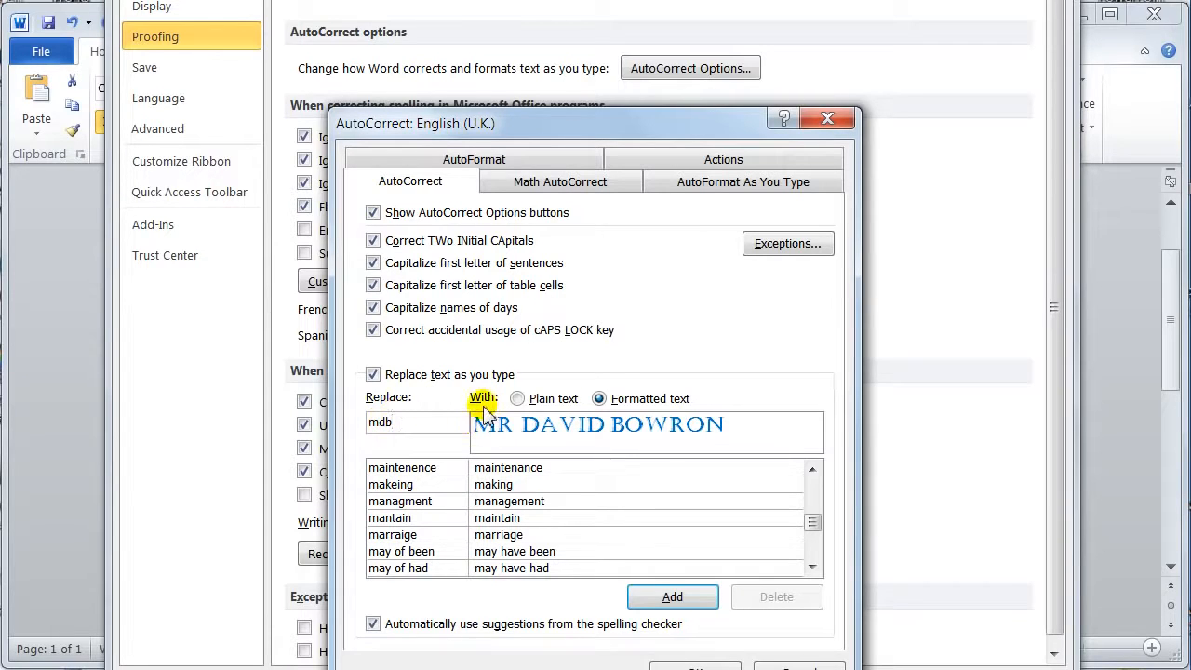
left_click(517, 399)
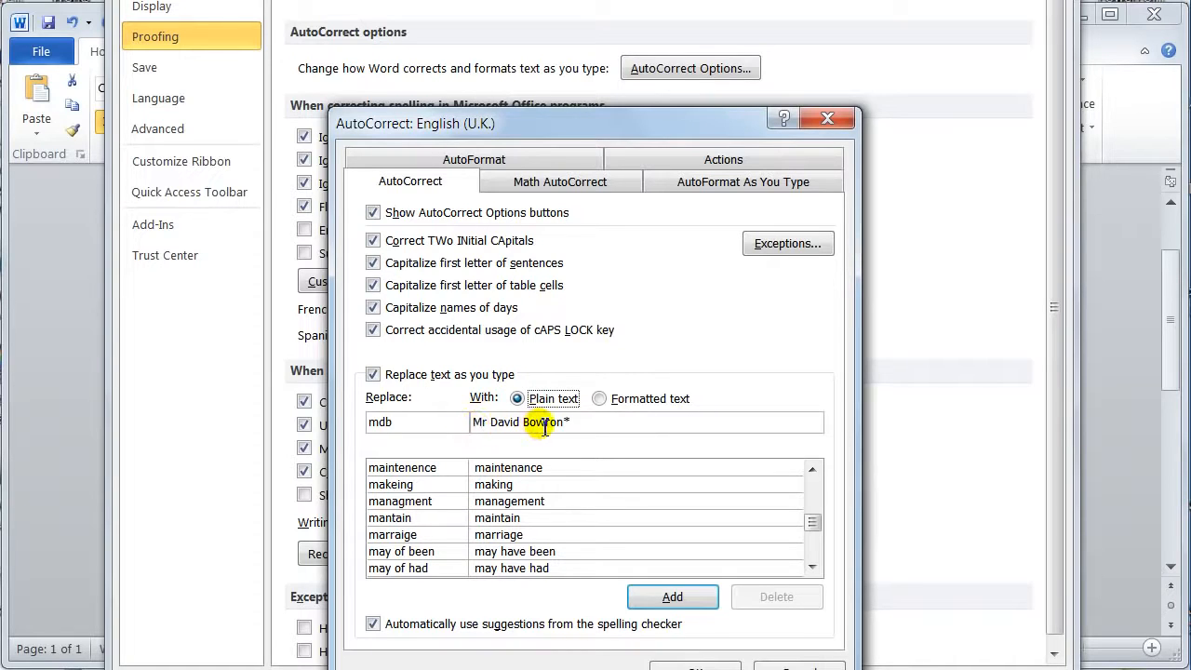
left_click(598, 399)
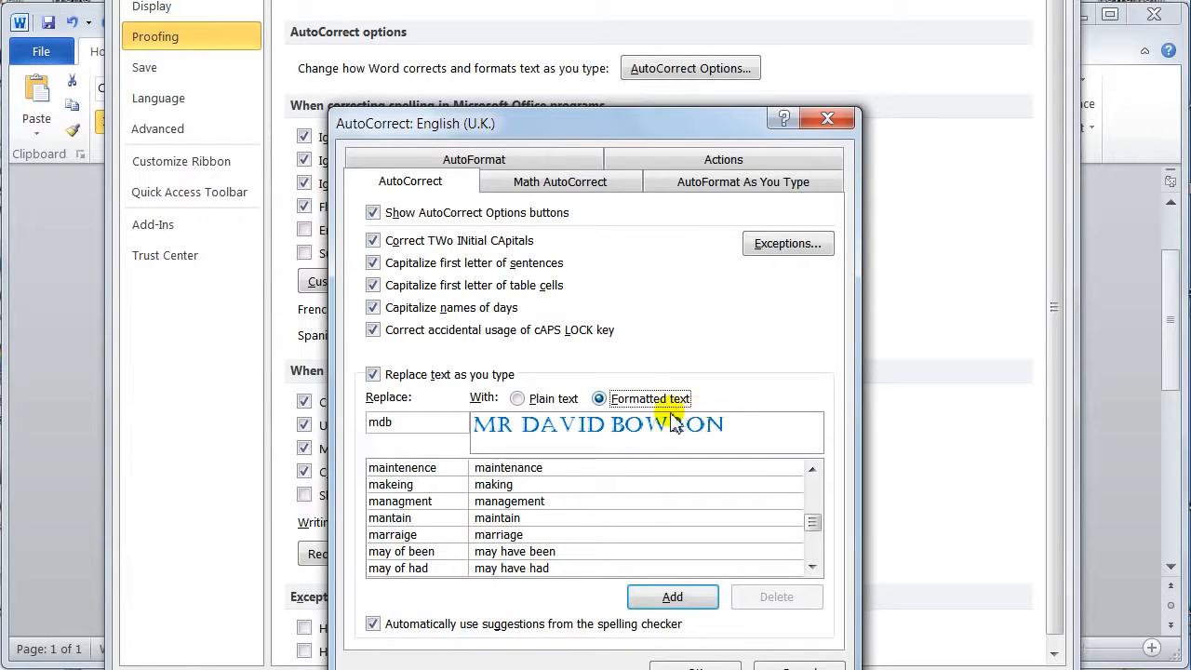
left_click(654, 598)
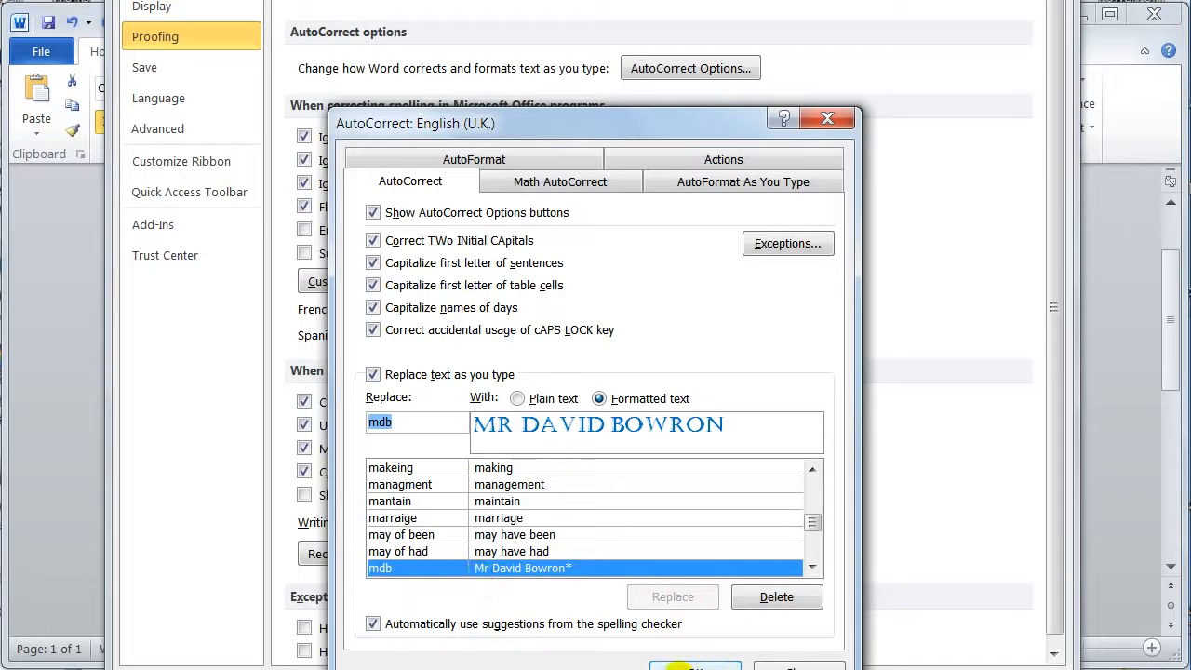
left_click(694, 667)
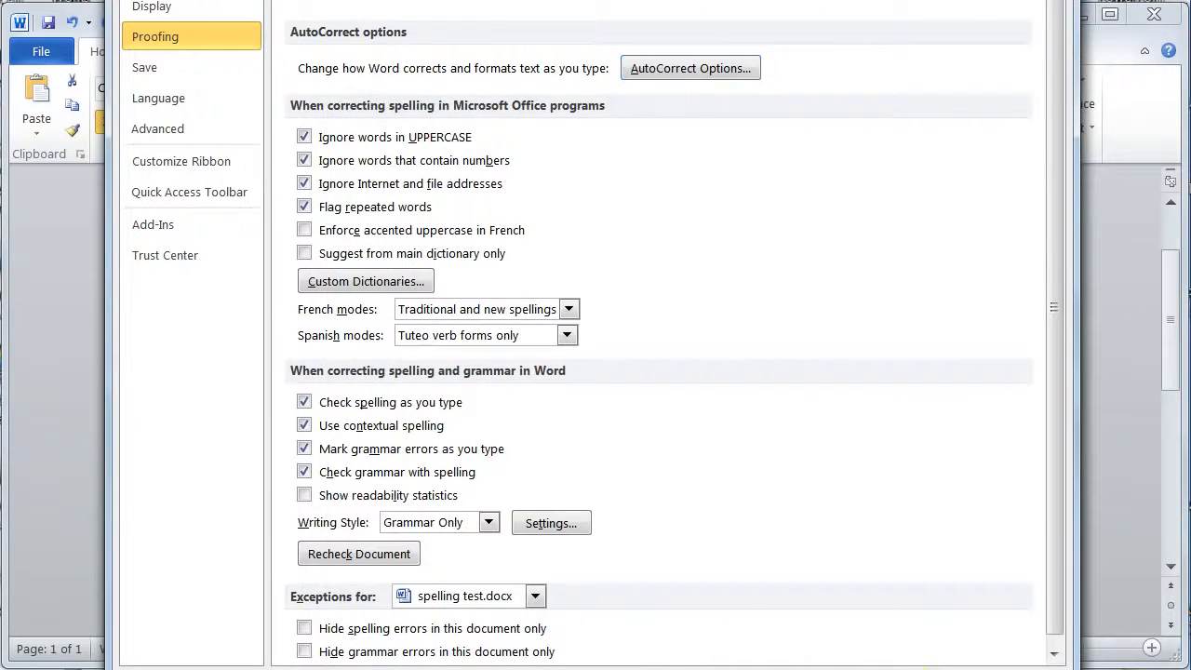
left_click(927, 669)
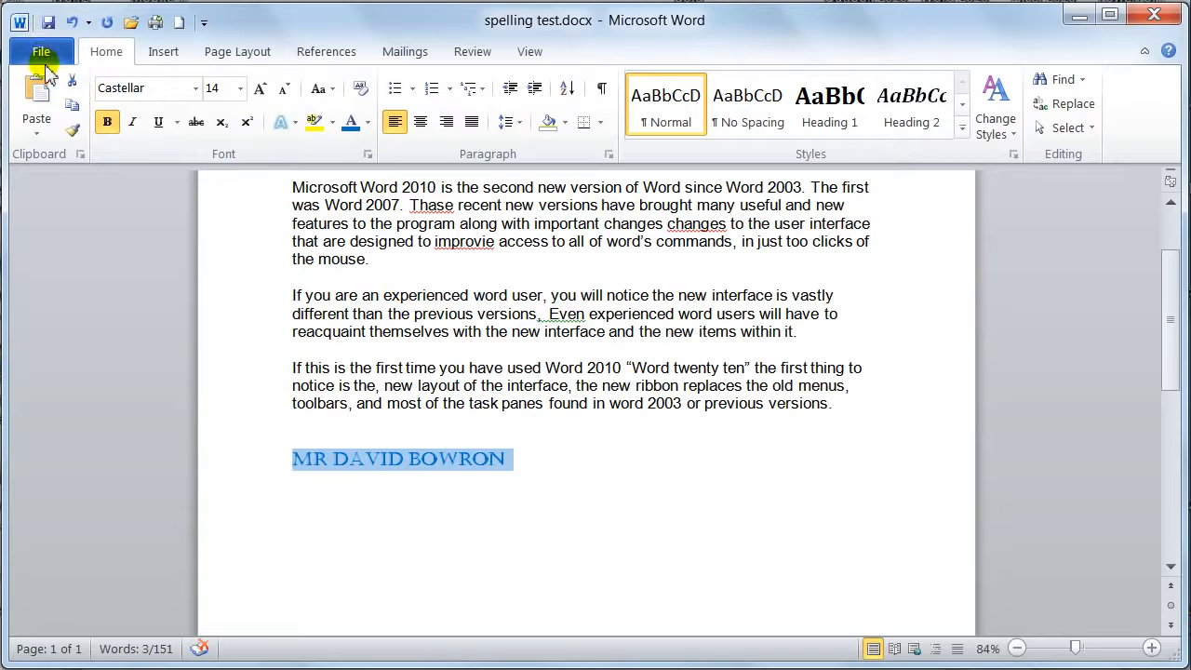
Test the "mdb" AutoCorrect entry below two lines of filler text in a new blank document, and close it without saving
key("ctrl+n")
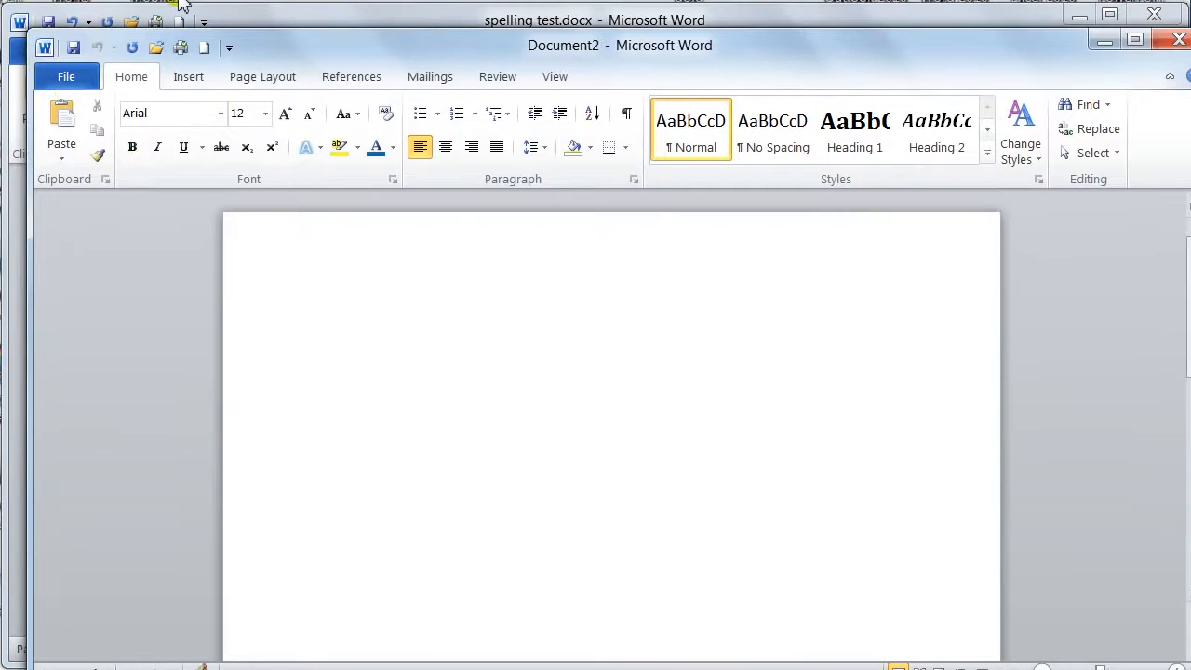
type("jdgkuweuk ")
type("hgduywgdyuq")
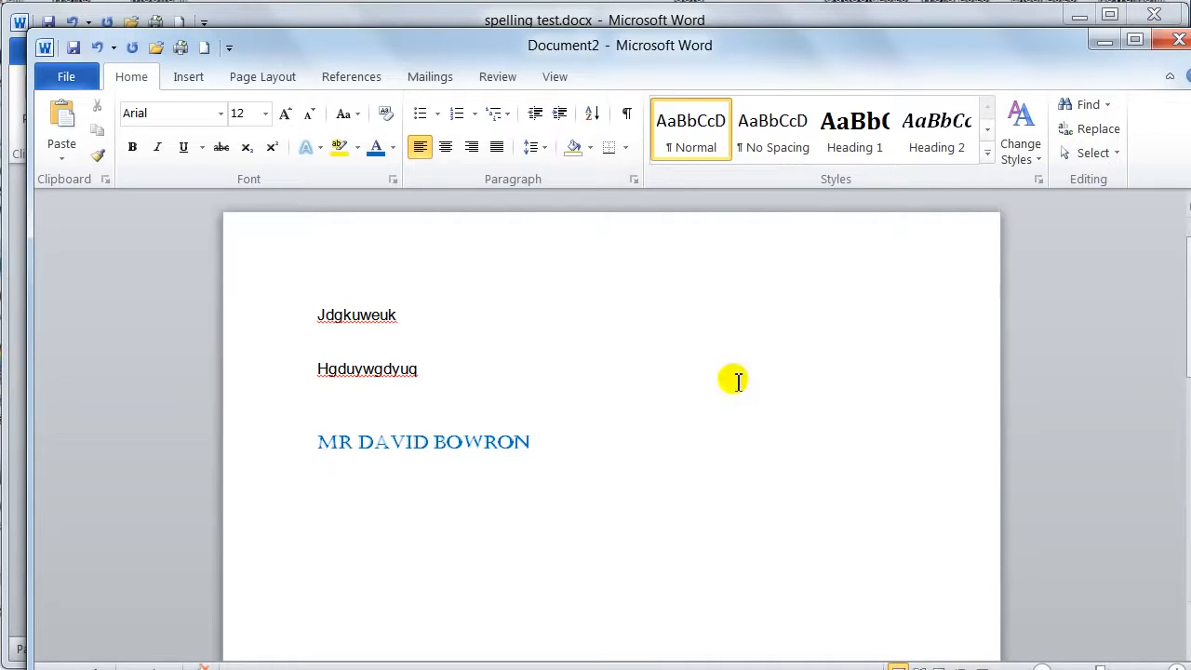
key("ctrl+w")
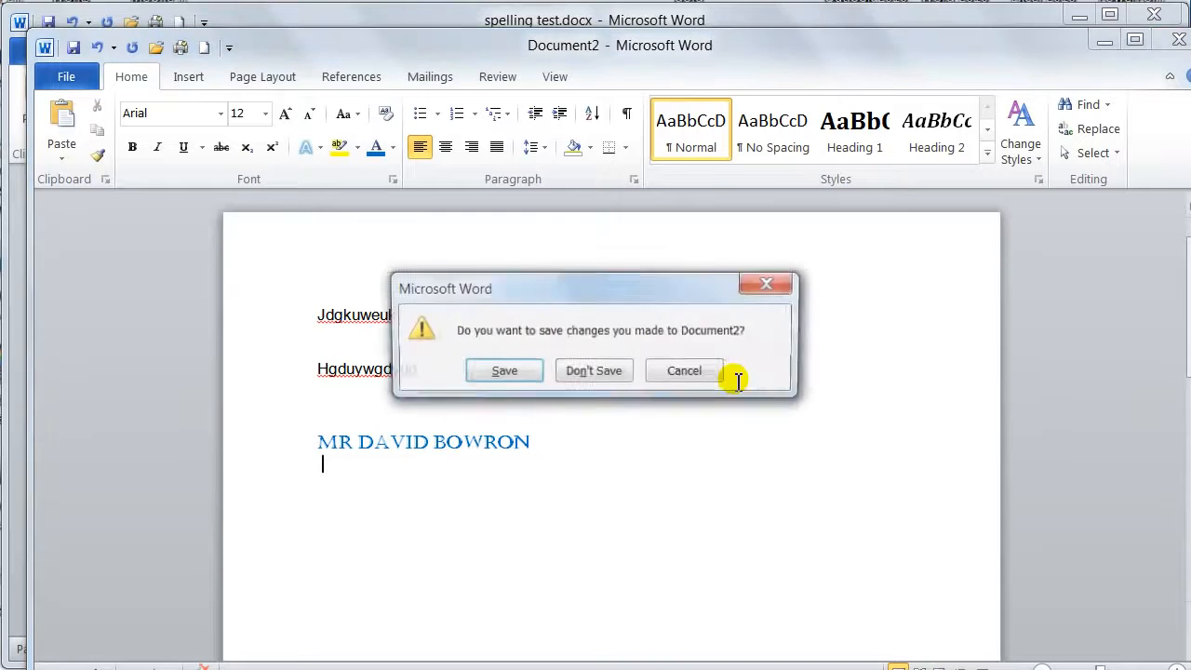
left_click(619, 376)
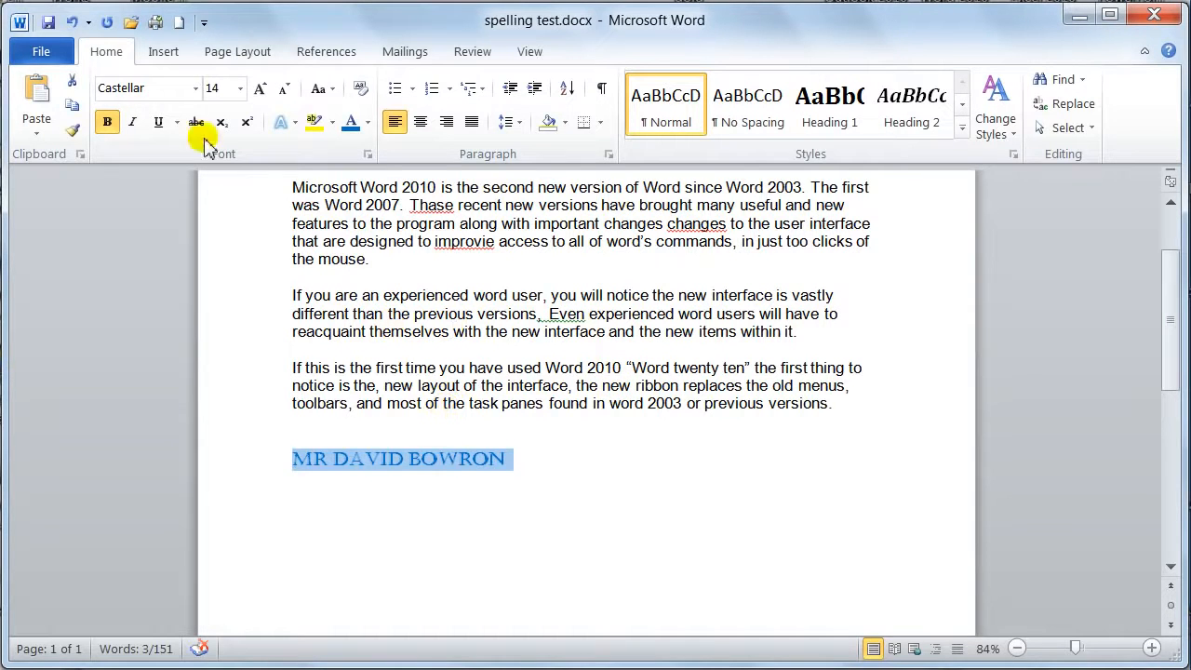
Find the "mdb" entry in the AutoCorrect replacement list and delete it
left_click(39, 50)
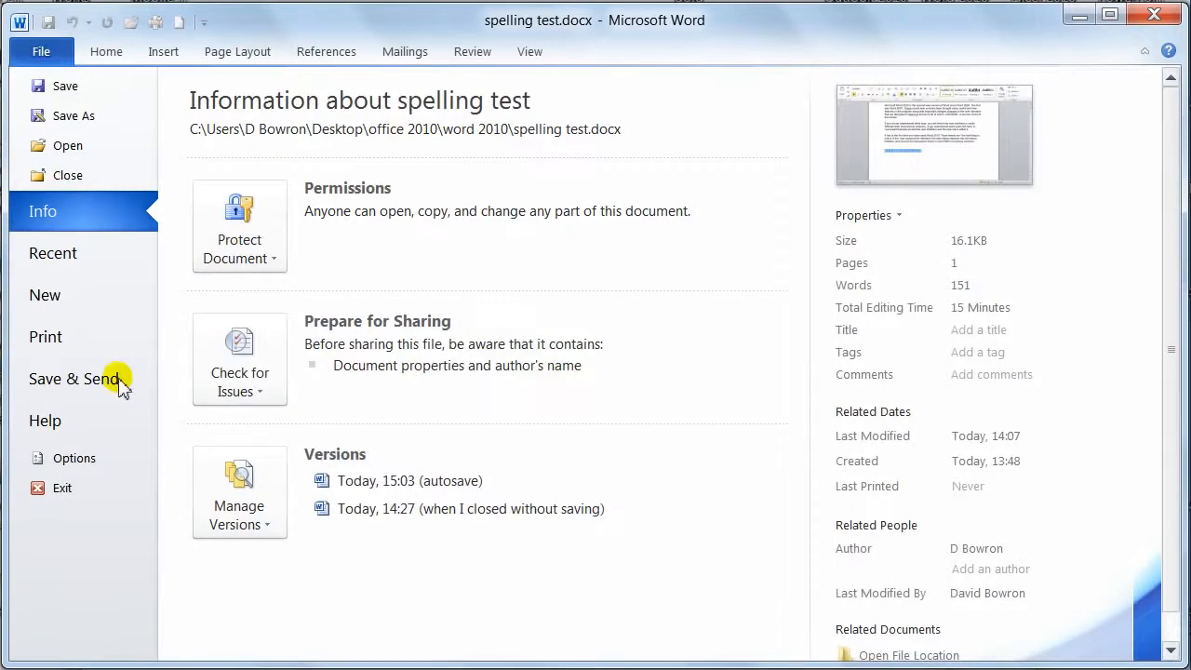
left_click(112, 461)
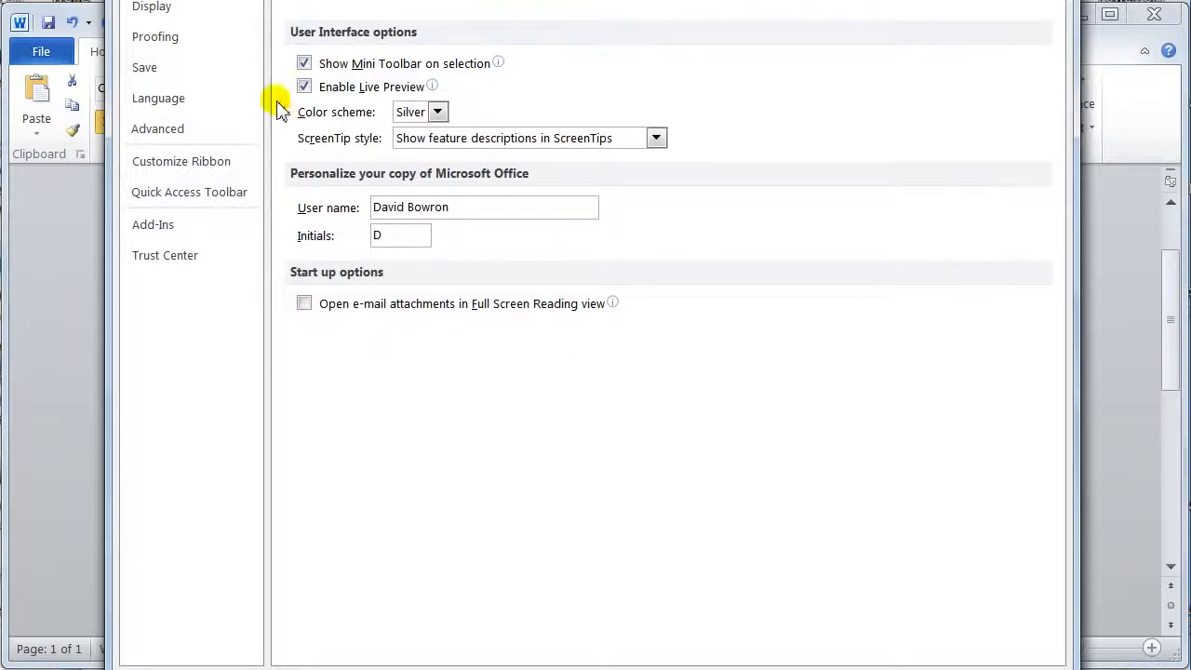
left_click(160, 44)
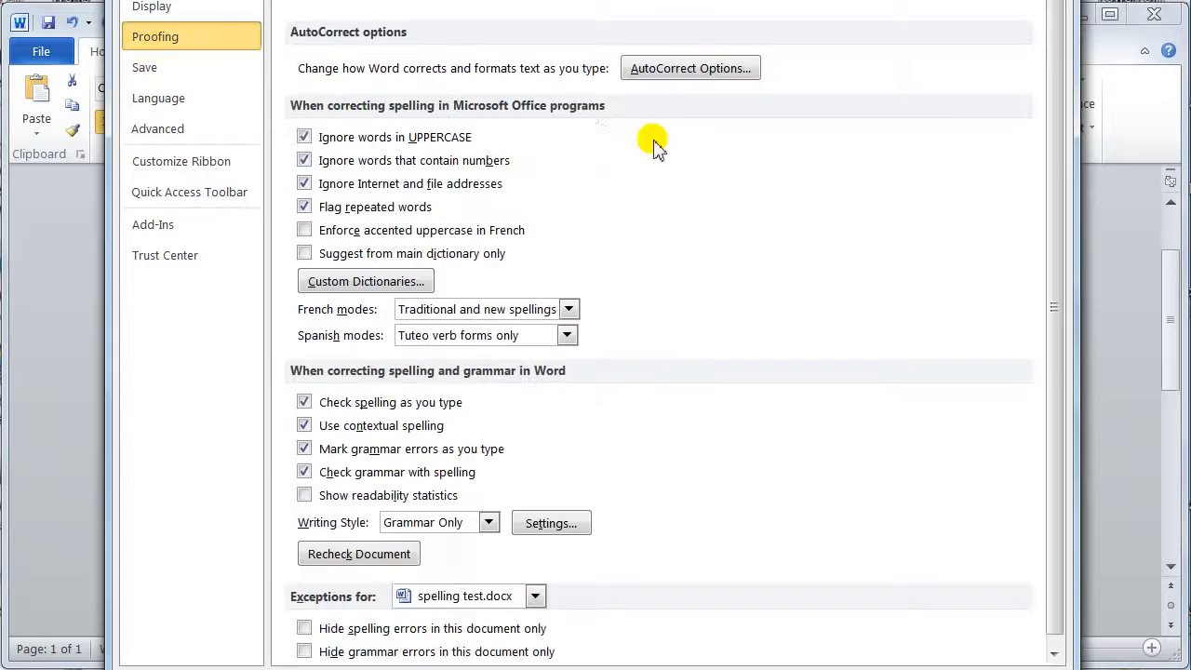
left_click(688, 70)
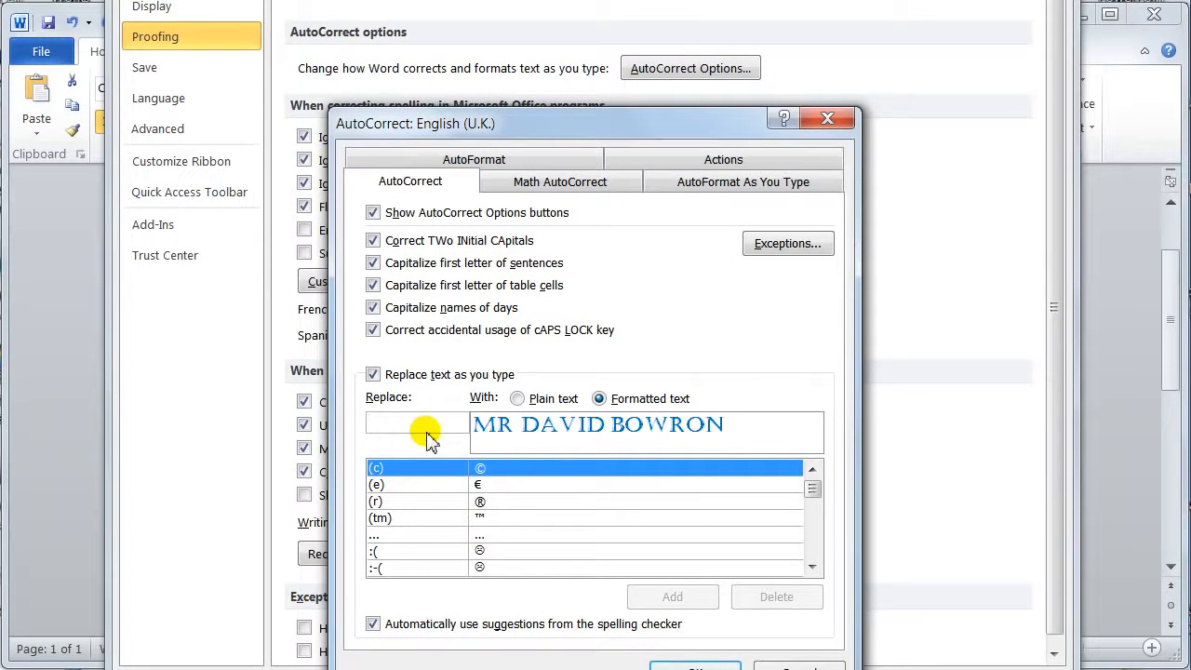
type("mdb")
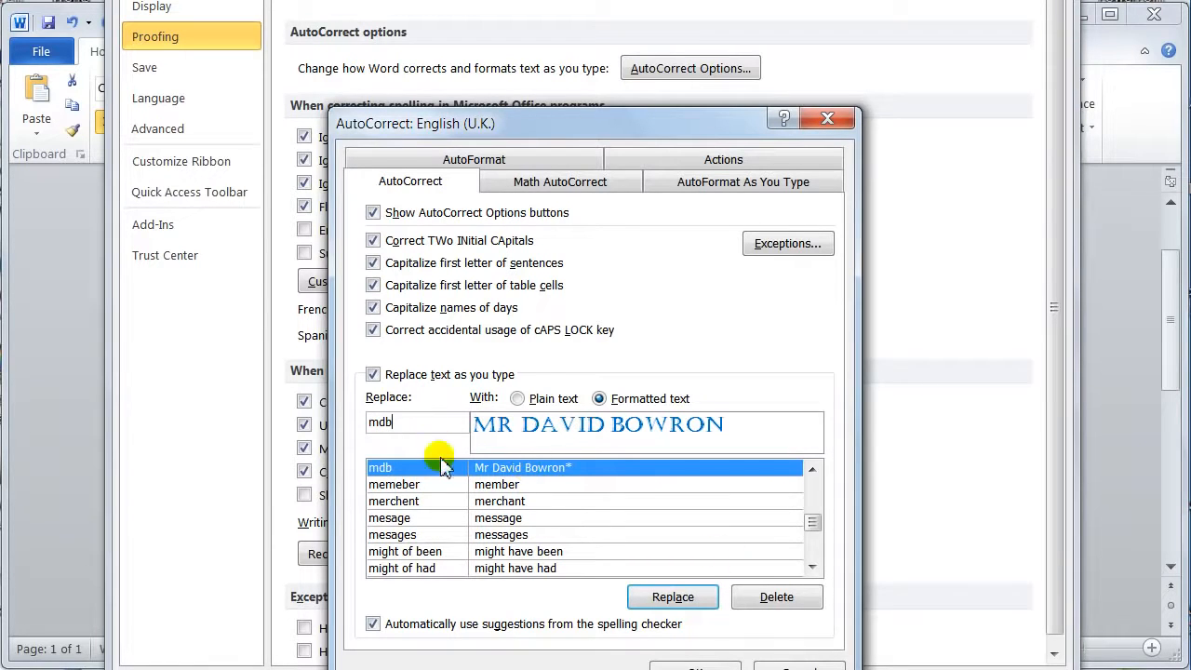
left_click(777, 597)
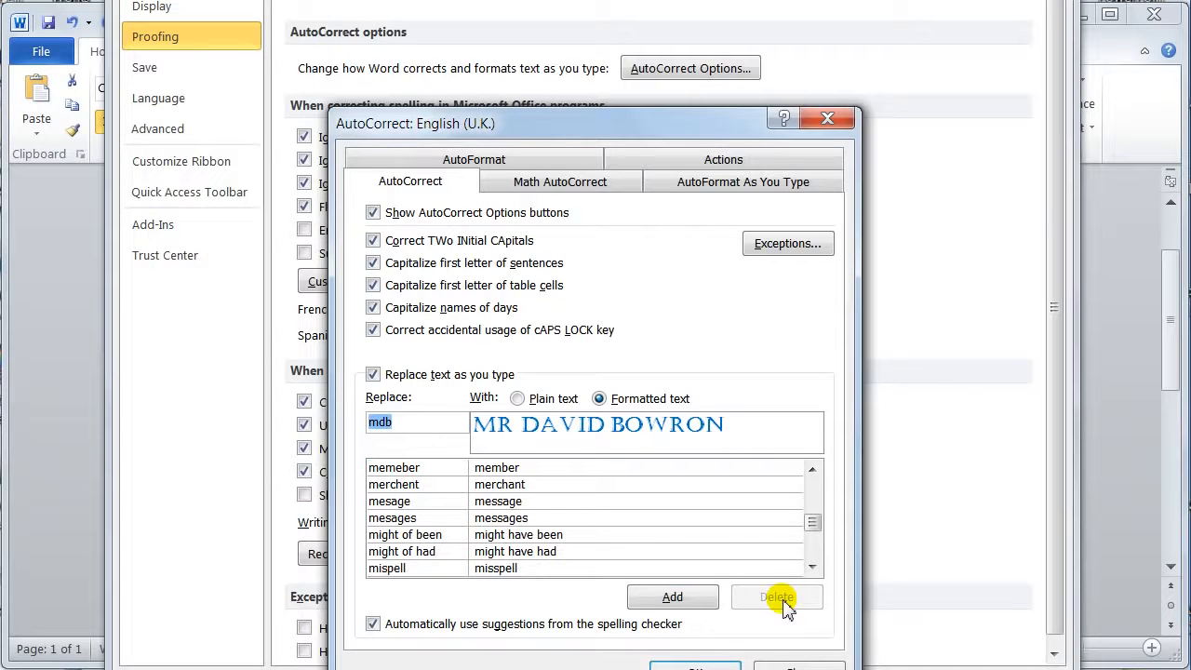
Look through the AutoCorrect replacement list to examine the built-in misspellings and their corrections
left_click(430, 483)
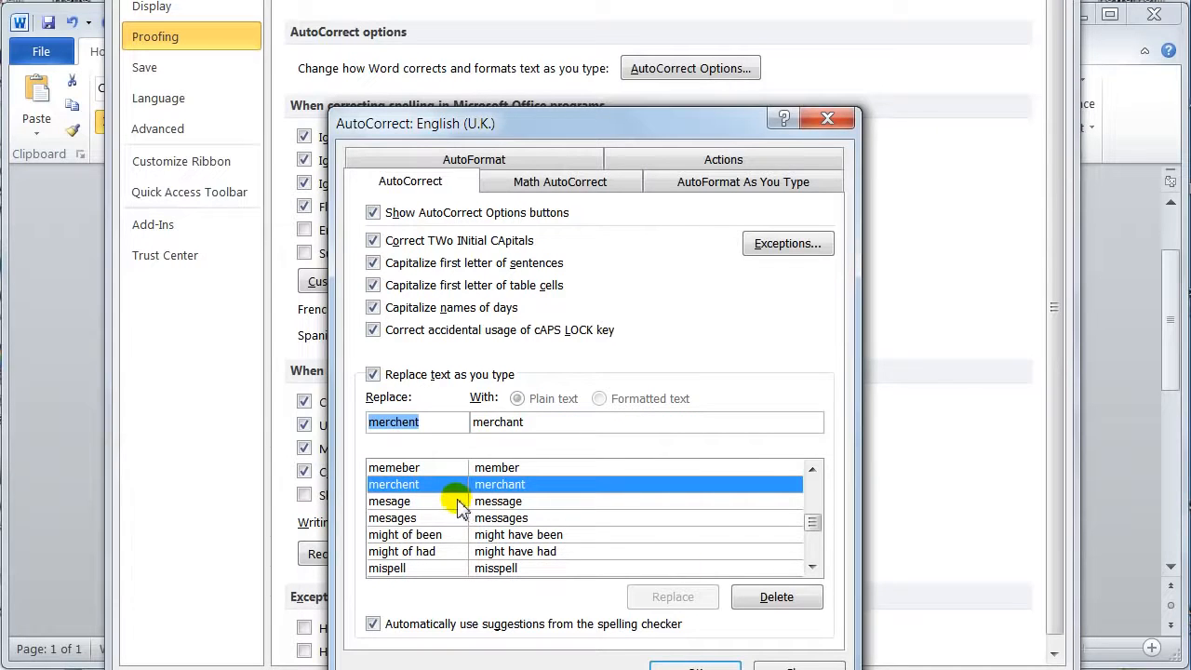
scroll(544, 545, "down", 3)
scroll(542, 525, "down", 15)
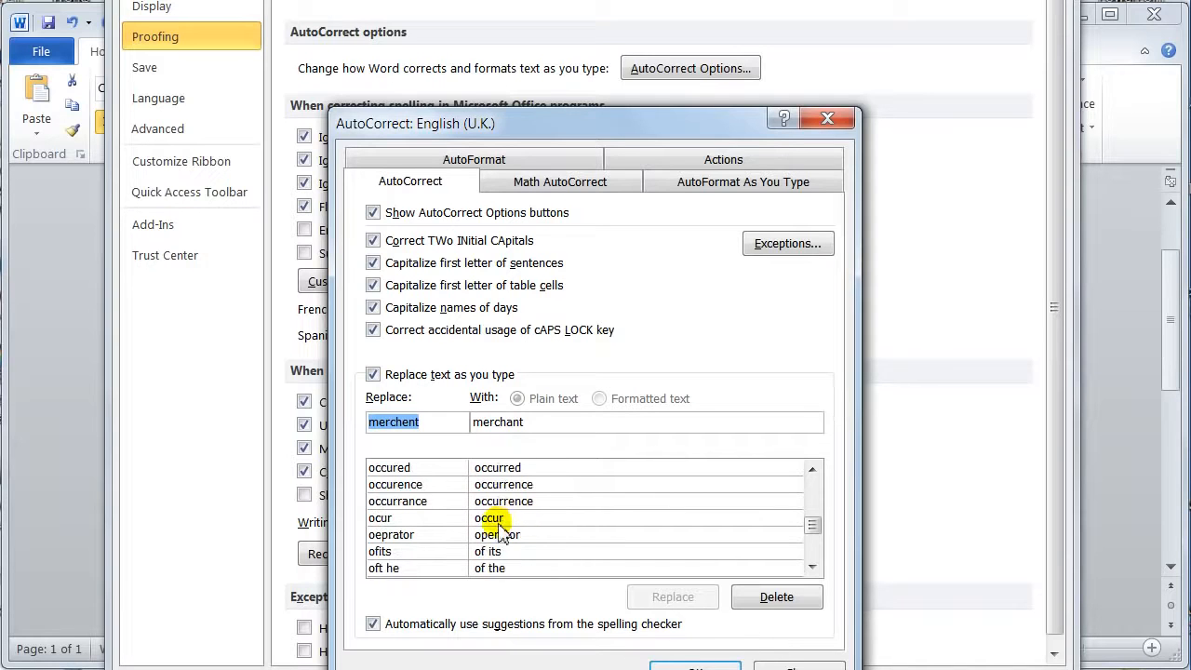
scroll(500, 530, "down", 1)
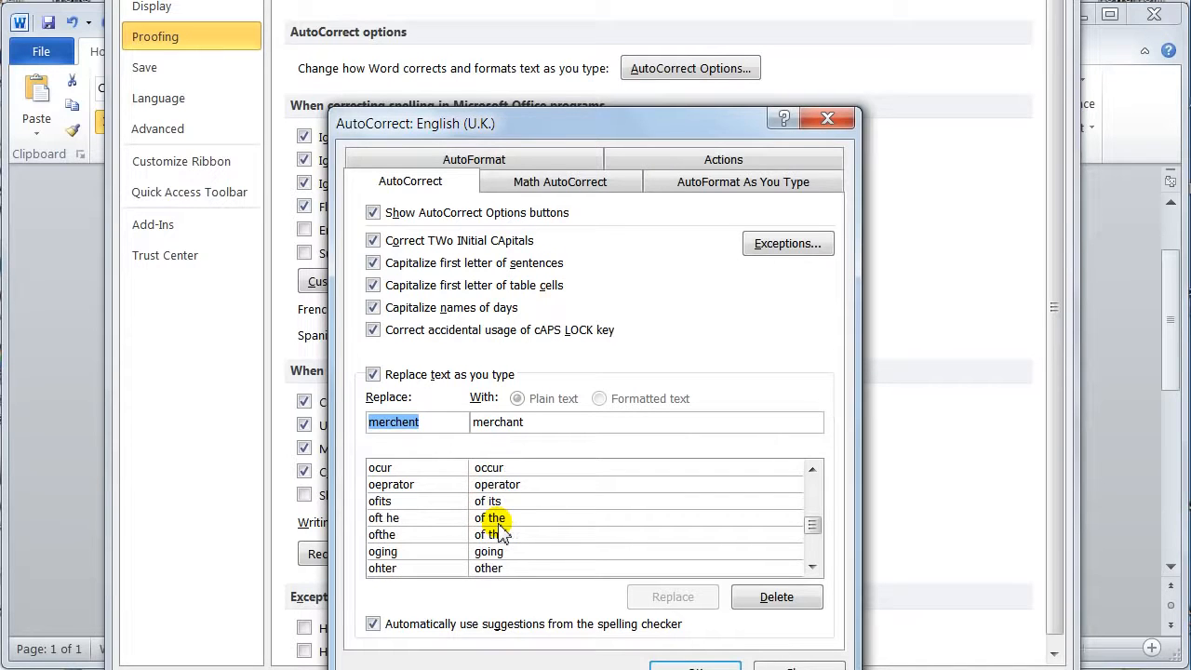
scroll(499, 518, "down", 12)
scroll(500, 518, "down", 15)
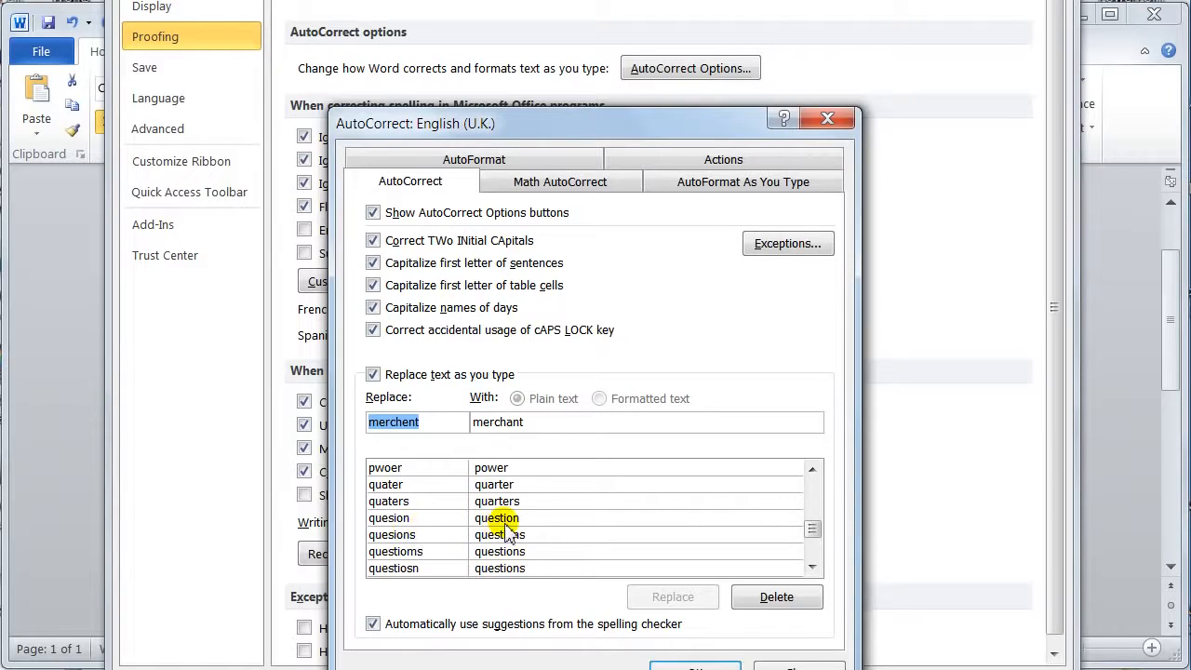
scroll(505, 532, "up", 12)
scroll(511, 526, "up", 15)
scroll(518, 524, "up", 8)
scroll(518, 518, "up", 20)
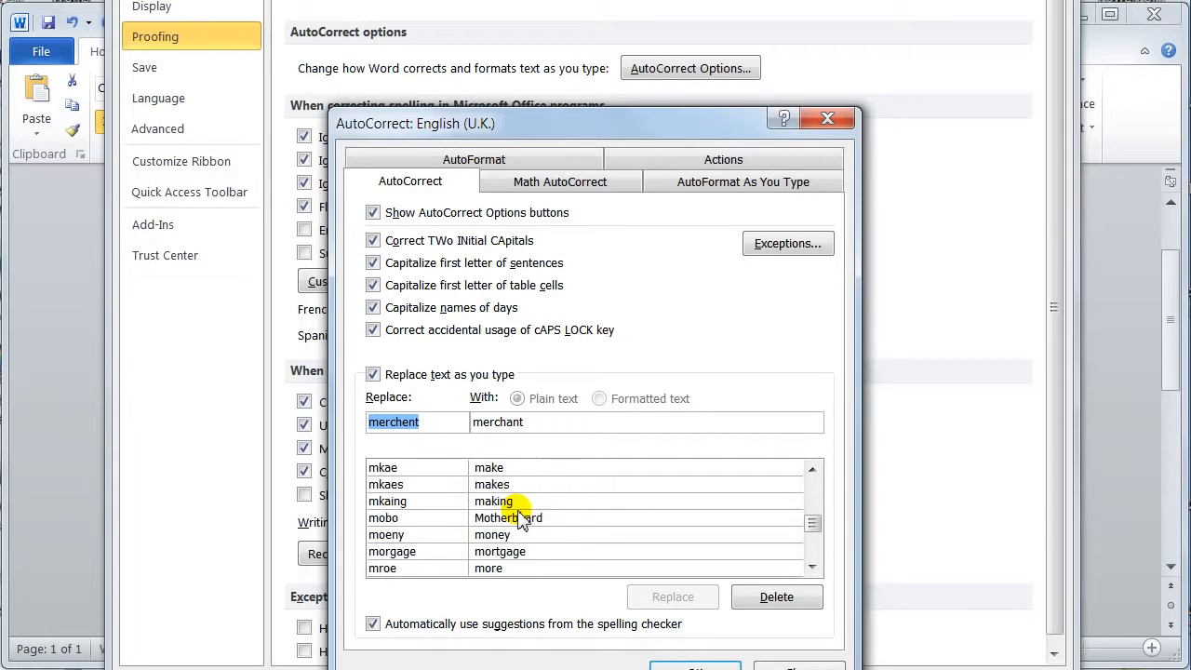
scroll(518, 518, "up", 20)
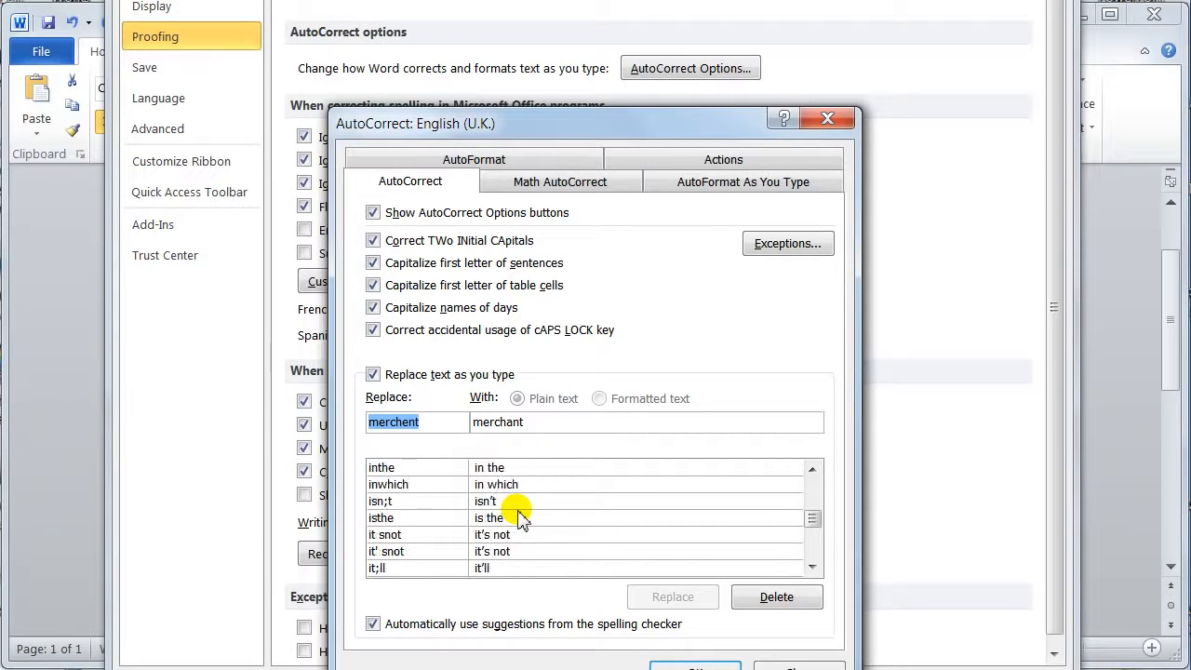
scroll(518, 519, "up", 2)
scroll(519, 519, "up", 5)
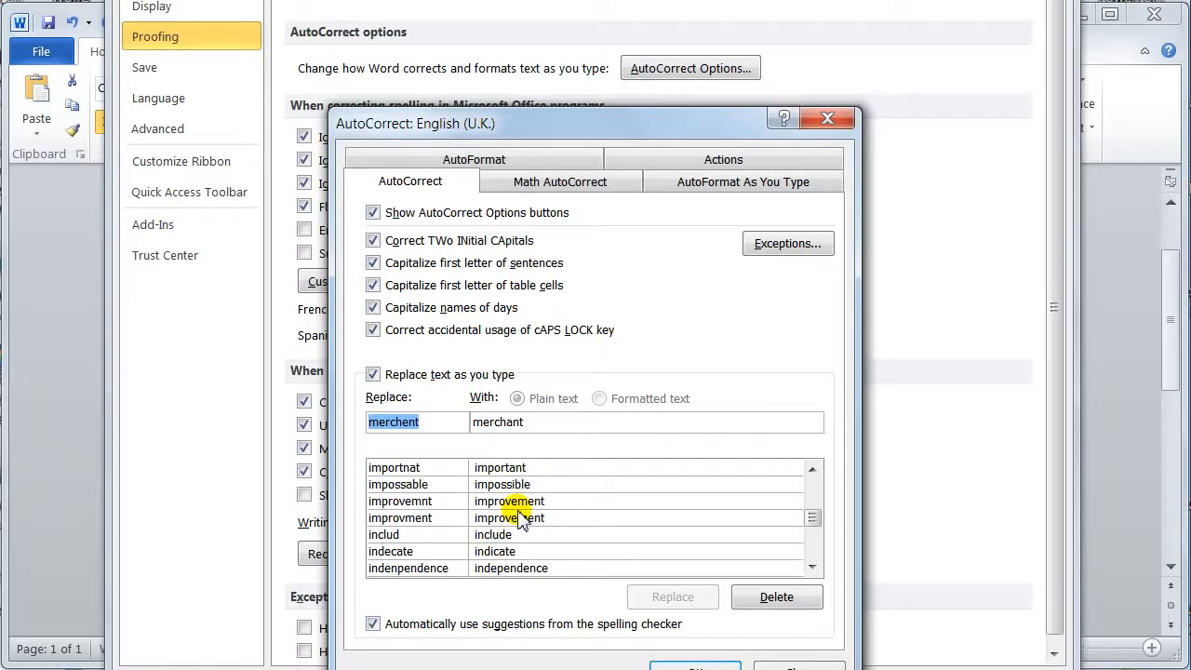
scroll(518, 518, "up", 8)
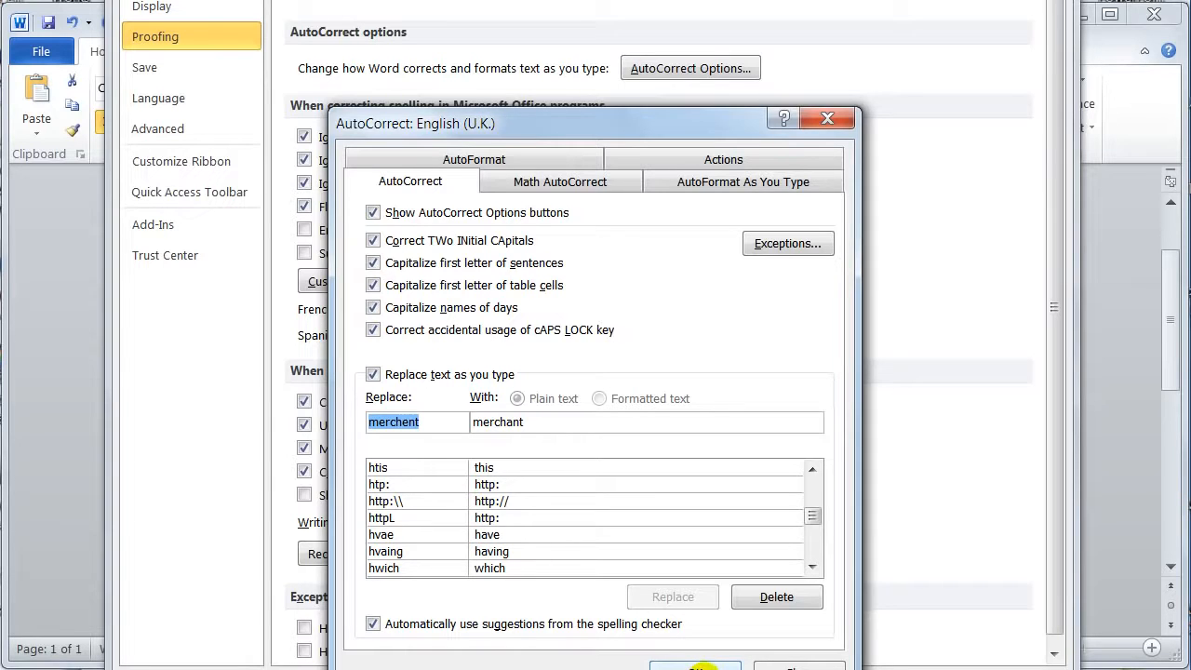
Accept the AutoCorrect and Word options, and place the insertion point on the empty line below the signature
left_click(696, 664)
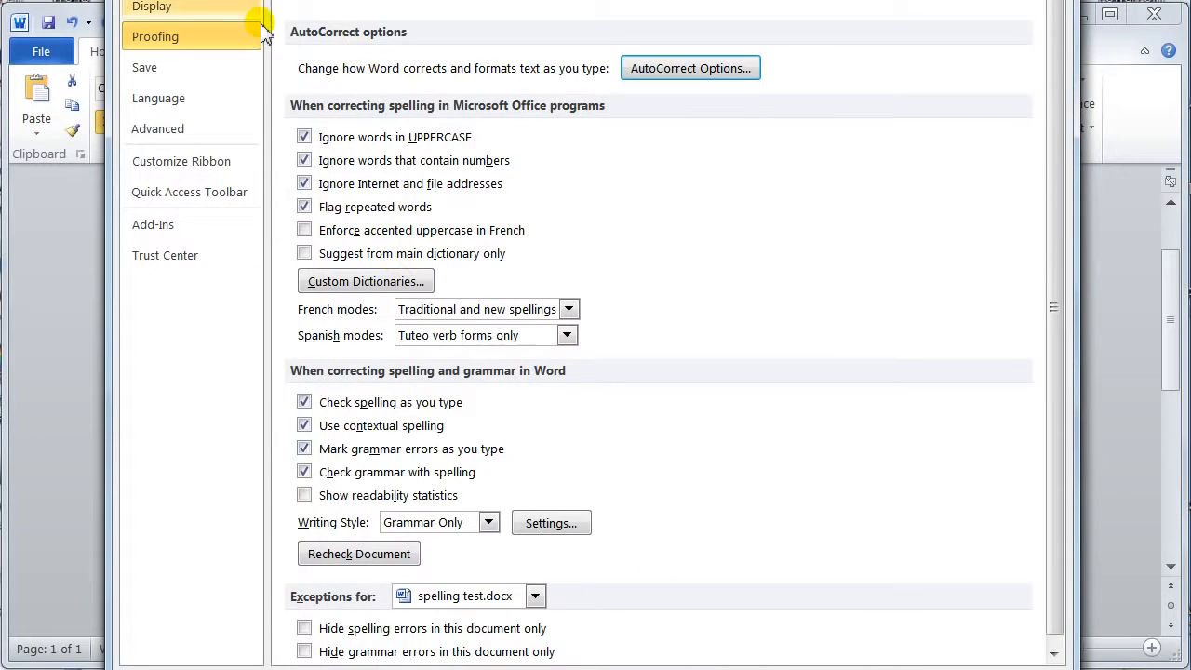
left_click(921, 669)
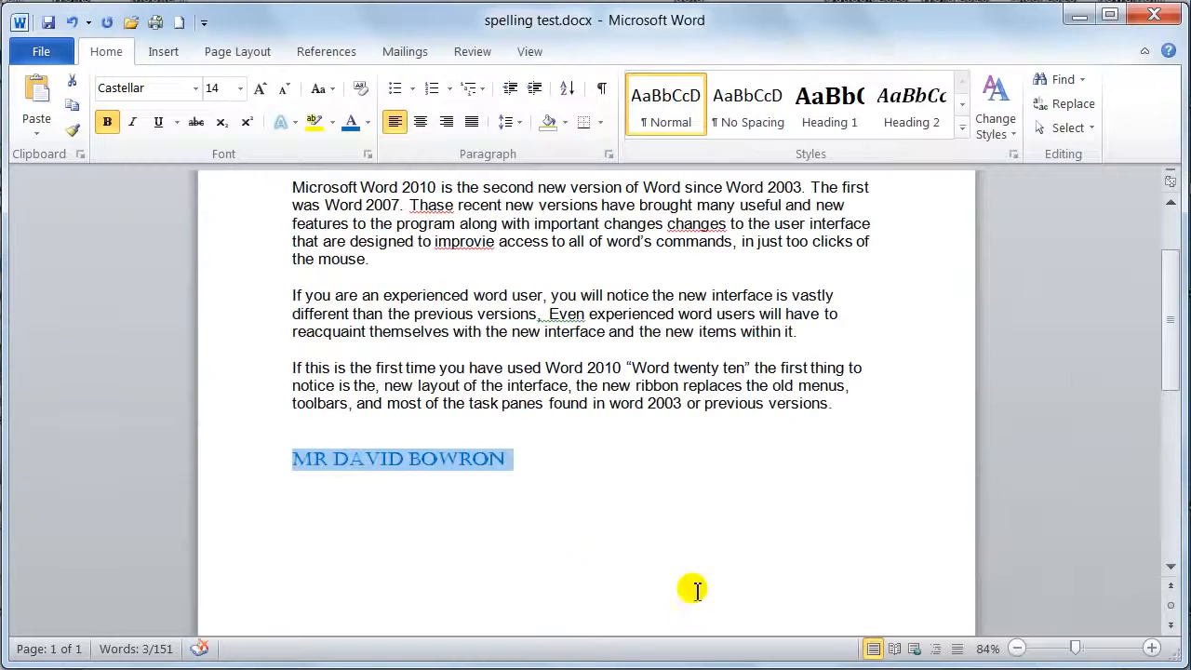
left_click(530, 481)
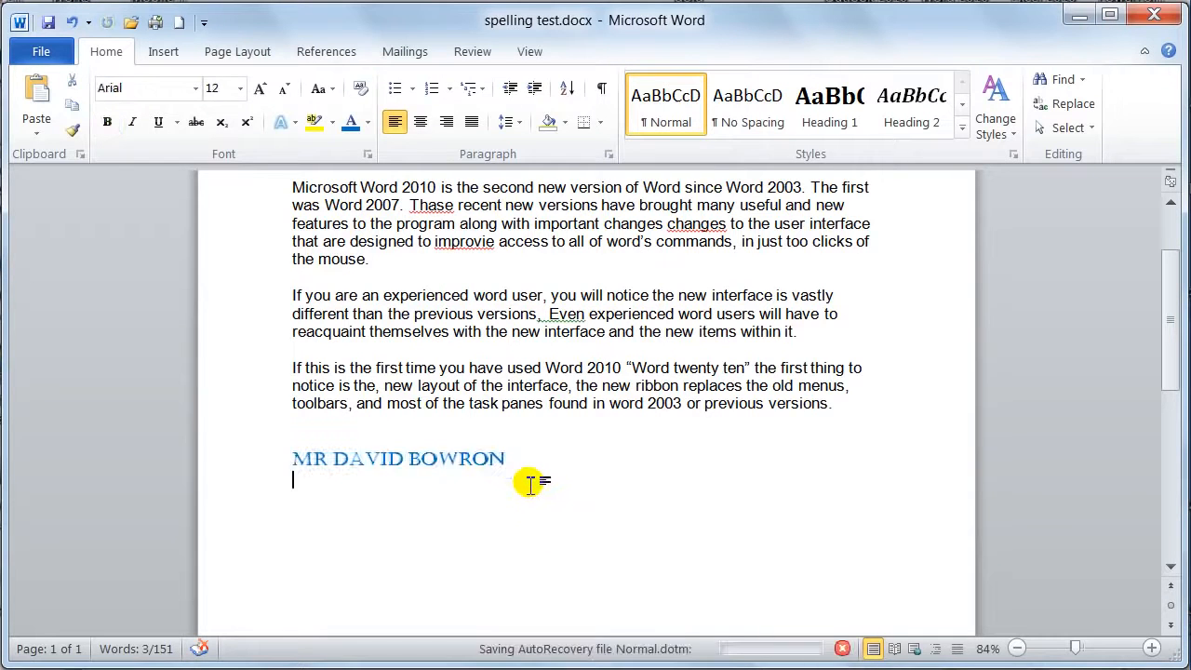